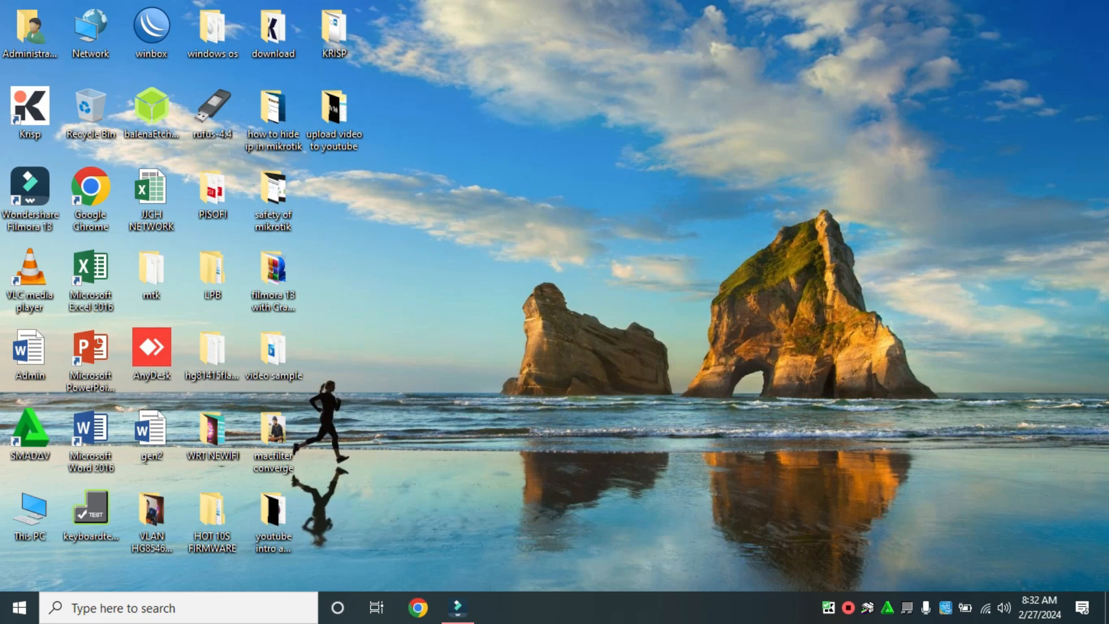
Open the Internet Protocol Version 4 (TCP/IPv4) properties of the Ethernet adapter from the network settings.
right_click(985, 608)
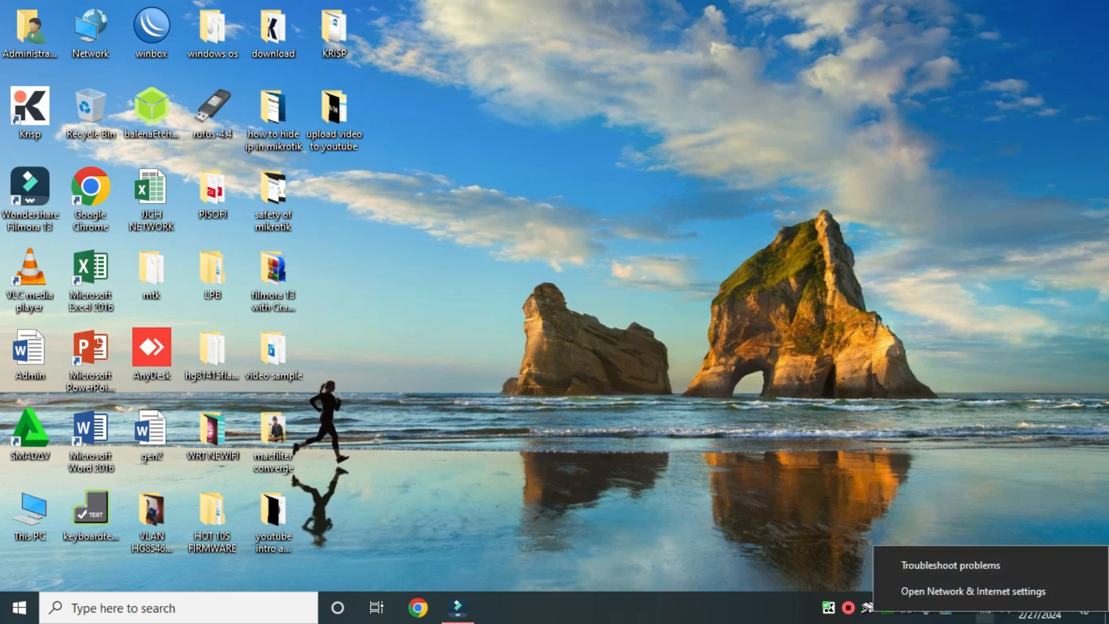
left_click(974, 592)
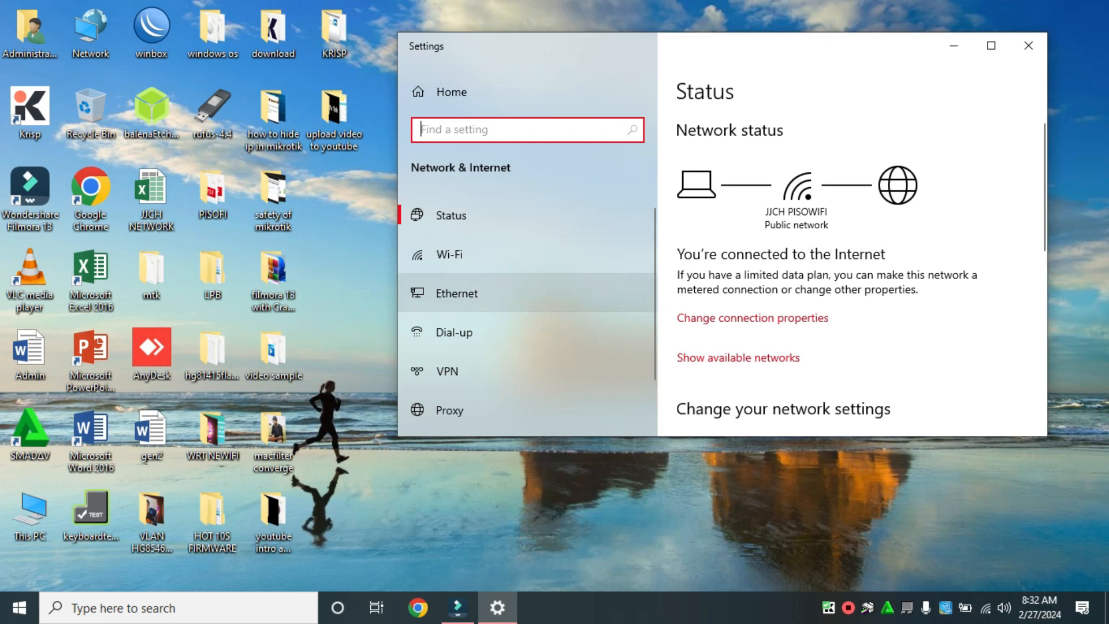
left_click(457, 293)
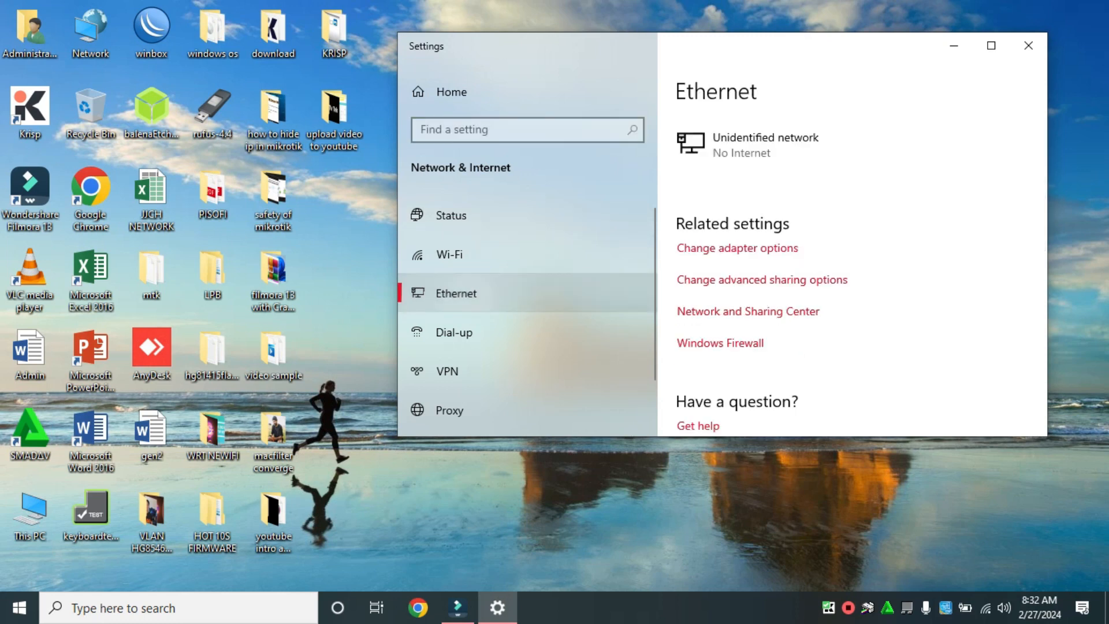
left_click(737, 248)
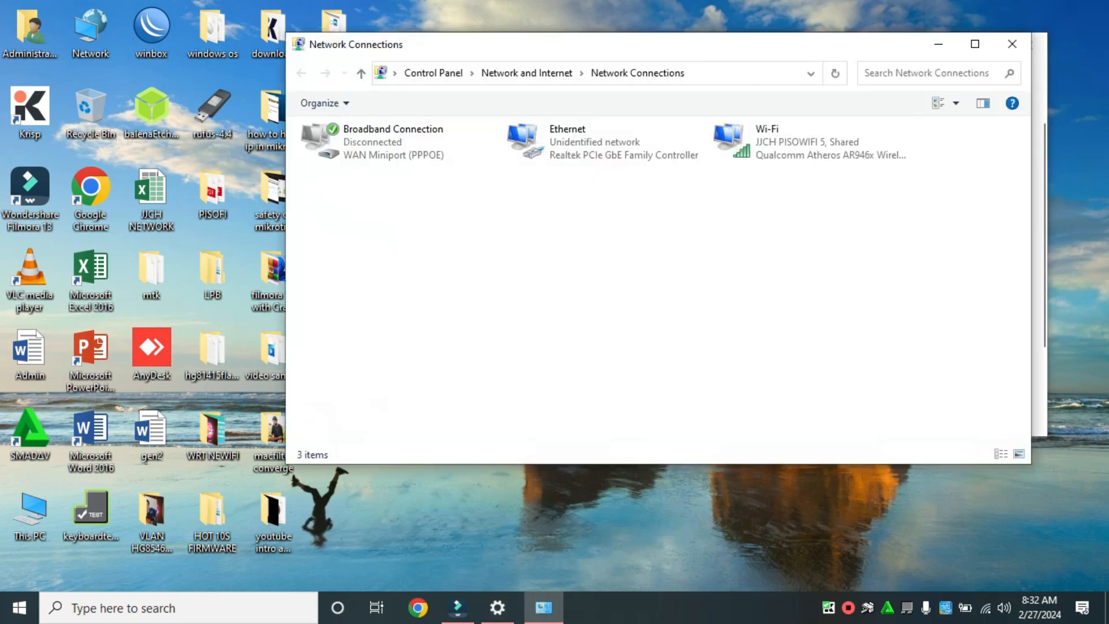
right_click(558, 142)
left_click(607, 296)
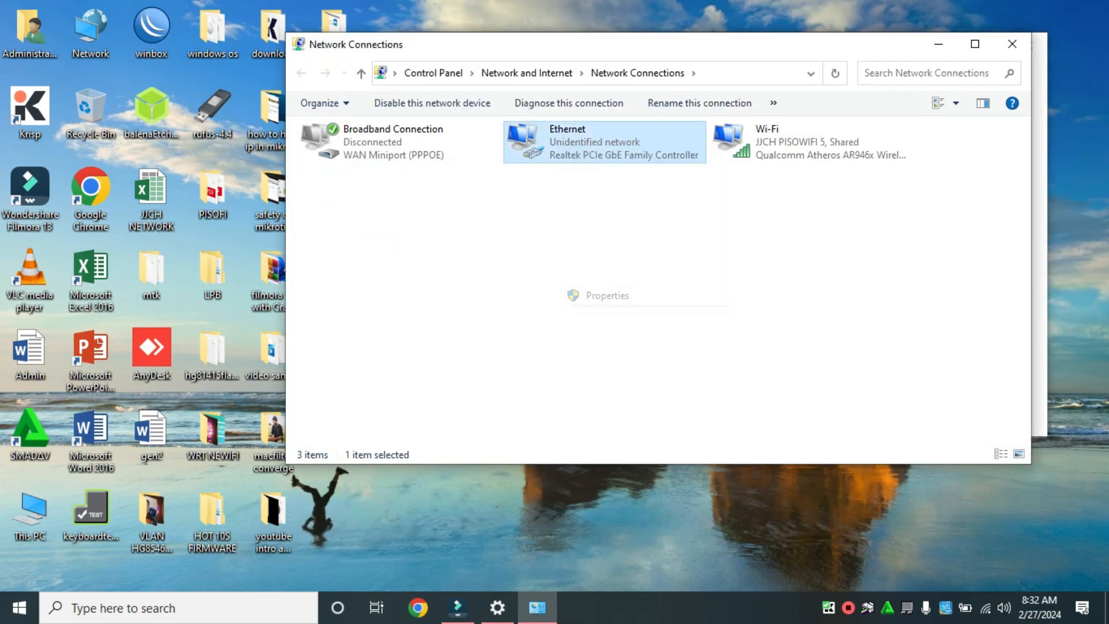
left_click(431, 290)
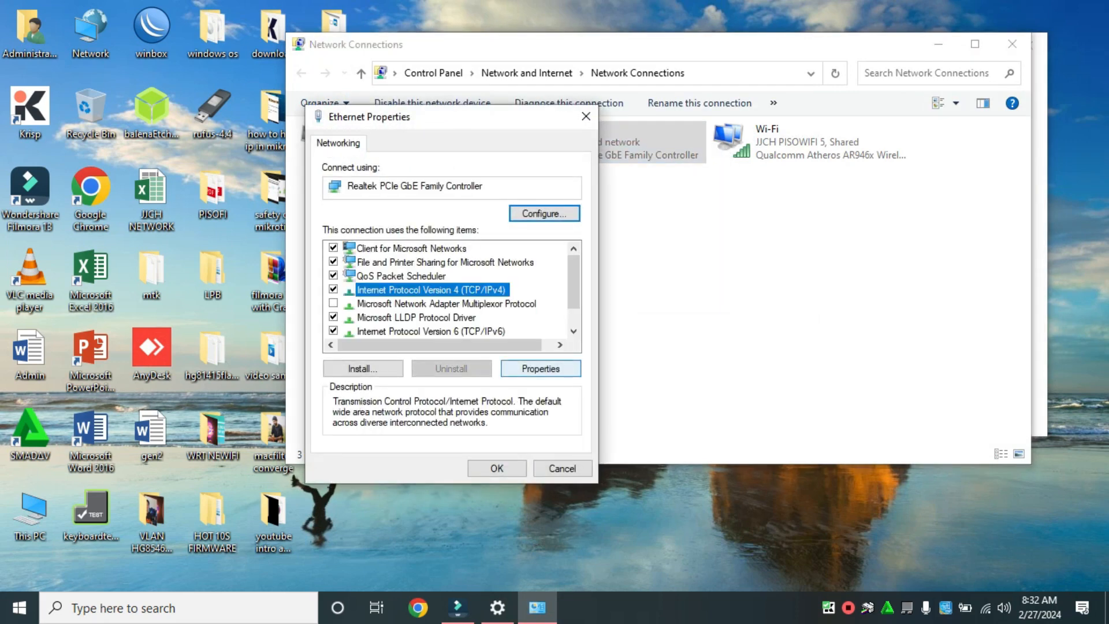
left_click(541, 368)
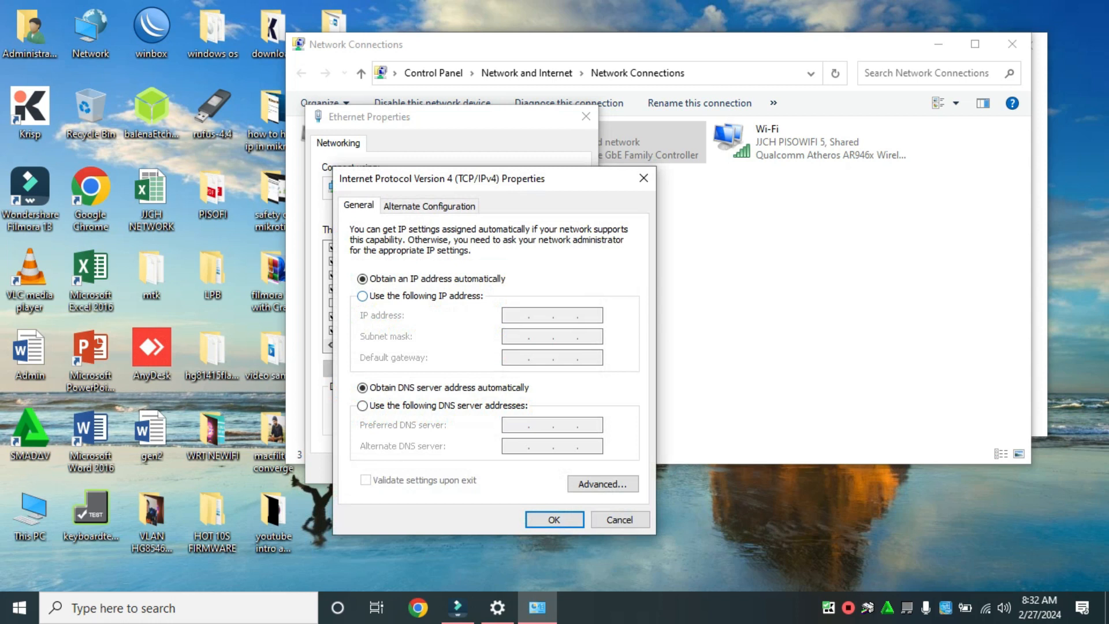
Assign the Ethernet adapter the static IP address 192.168.0.200 with subnet mask 255.255.255.0 and apply the settings.
left_click(363, 296)
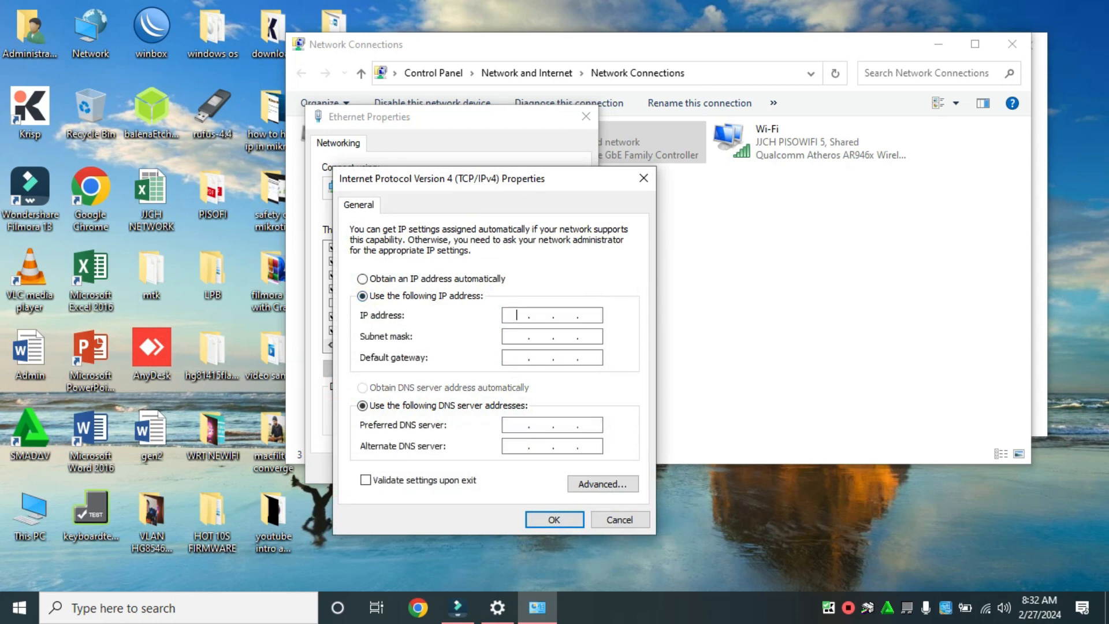
type("192 . 169")
key("BackSpace")
type("8.0.20")
type("0.")
type("200")
left_click(565, 336)
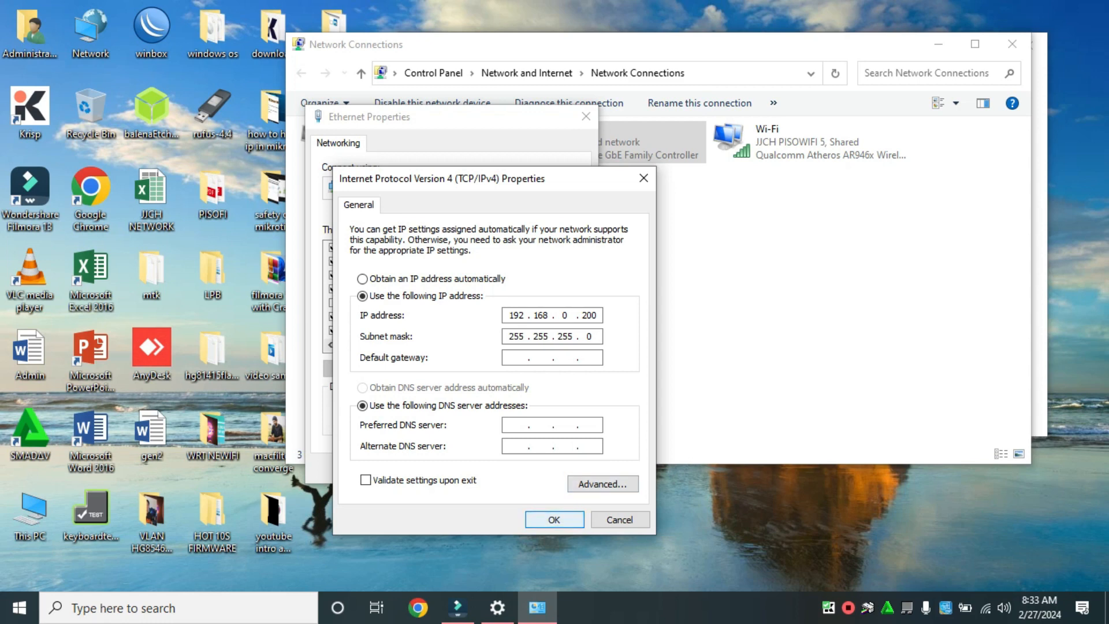
left_click(554, 520)
left_click(497, 469)
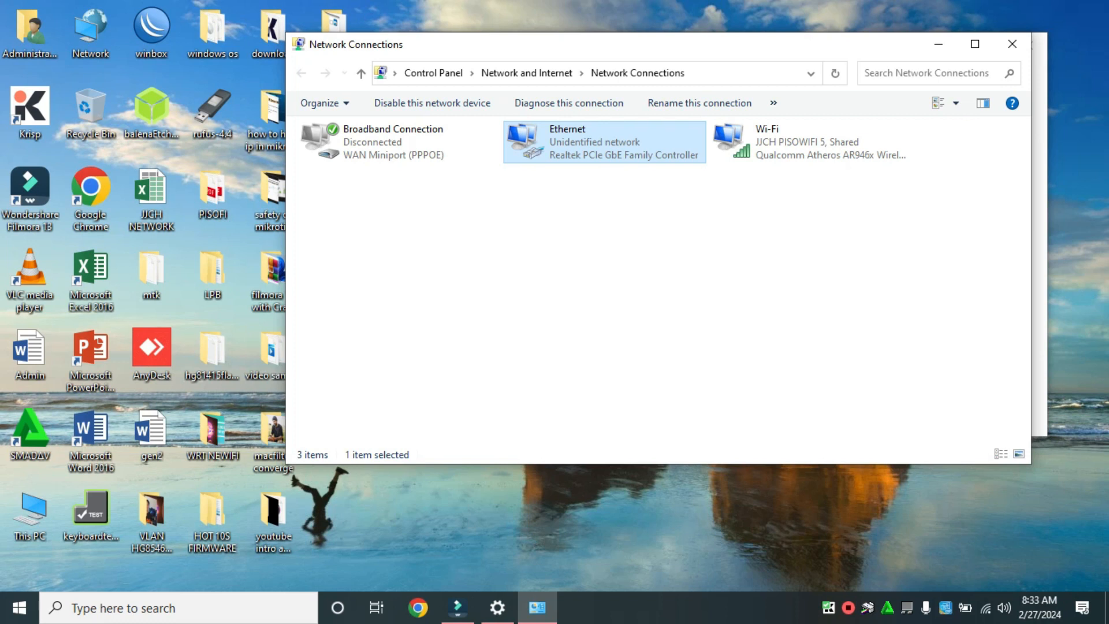
Switch to Google Chrome and load the access point's login page at 192.168.0.254.
left_click(419, 608)
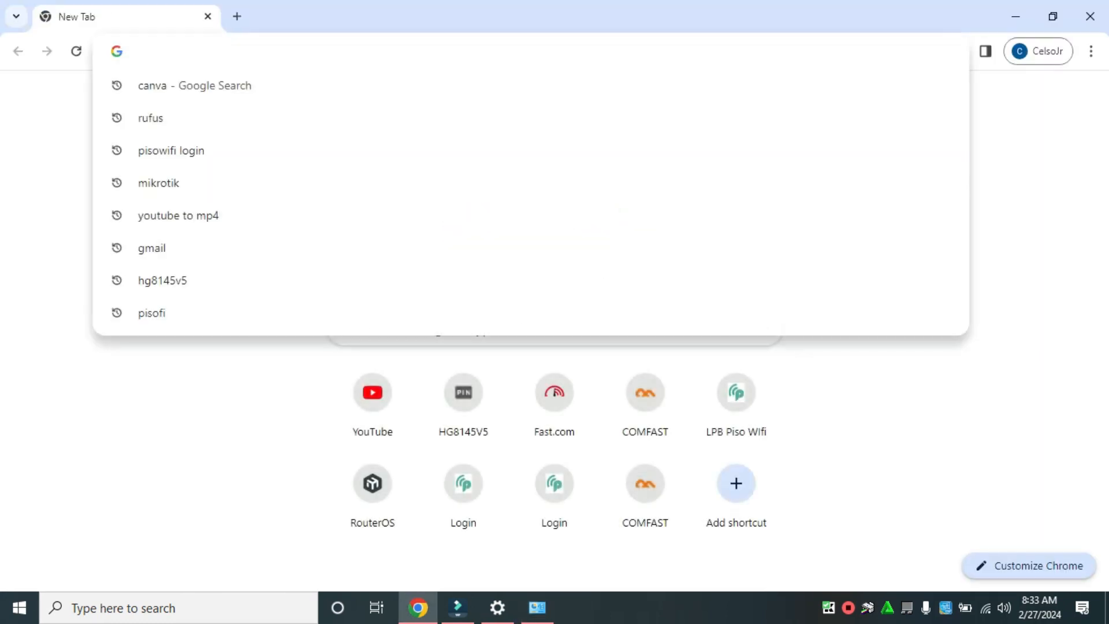
type("192.16")
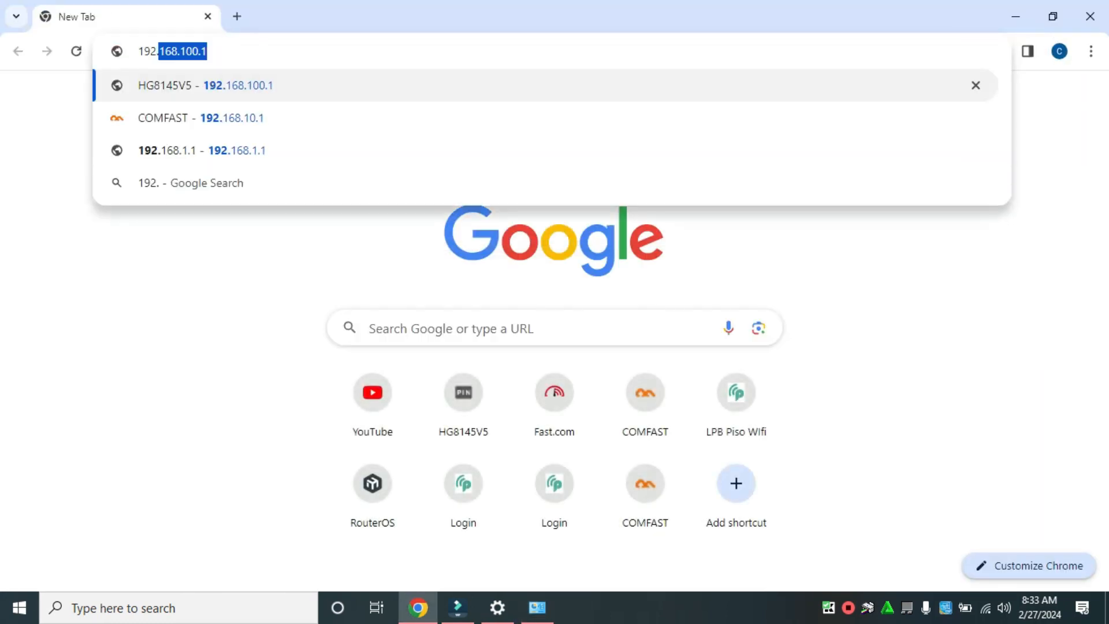
type("8.")
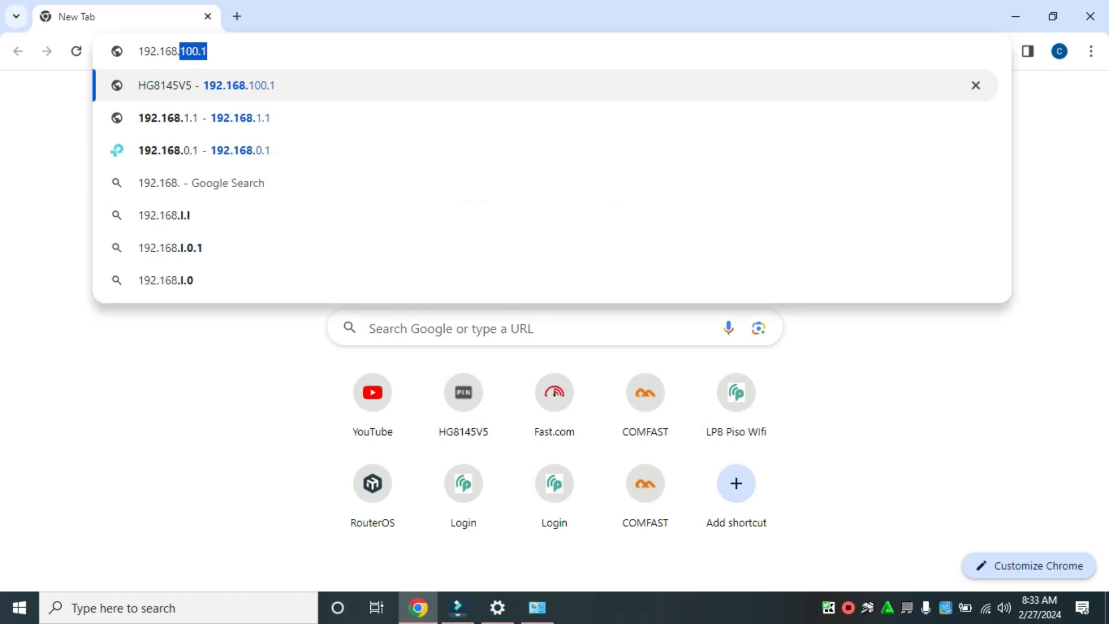
type("0.")
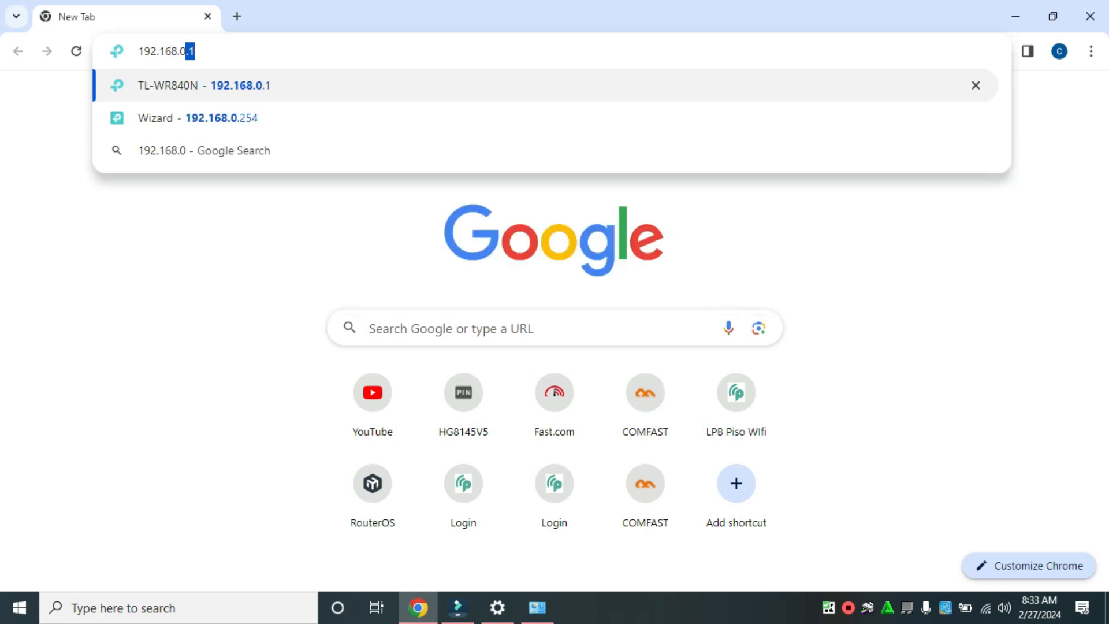
type("254")
key("Return")
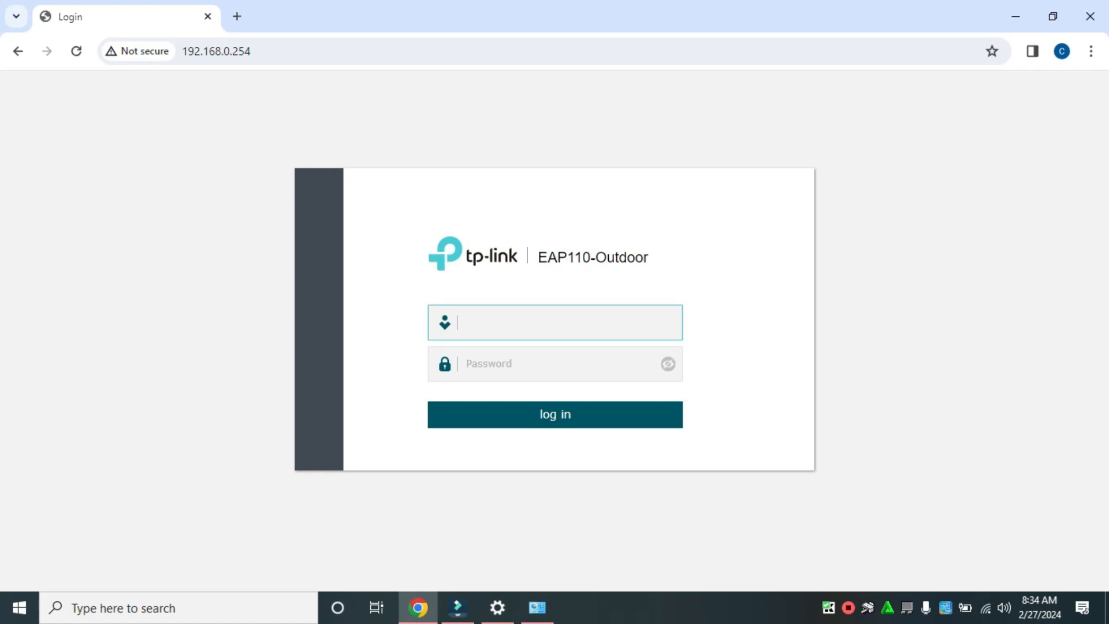
Log in to the EAP110-Outdoor with the username admin and the account password.
type("admin")
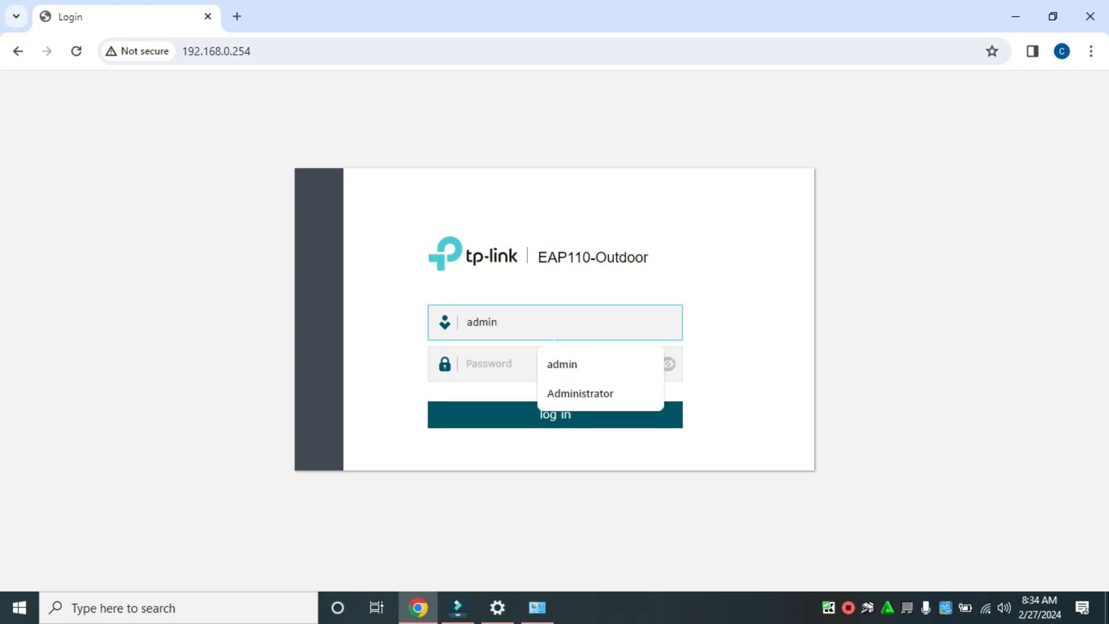
key("Tab")
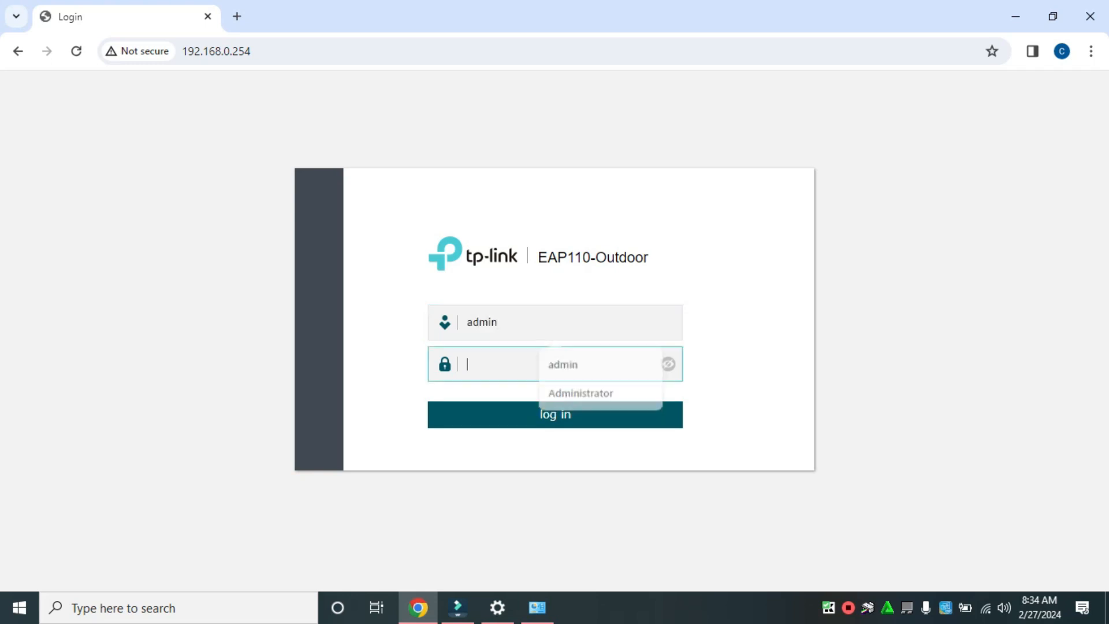
type("•••••••")
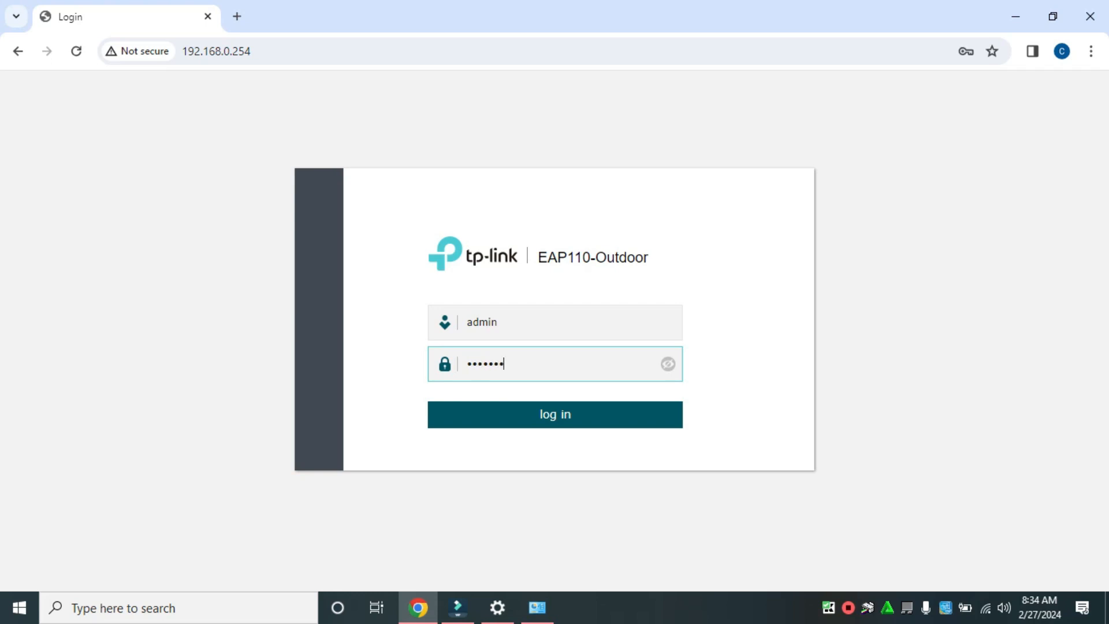
type("•")
key("Return")
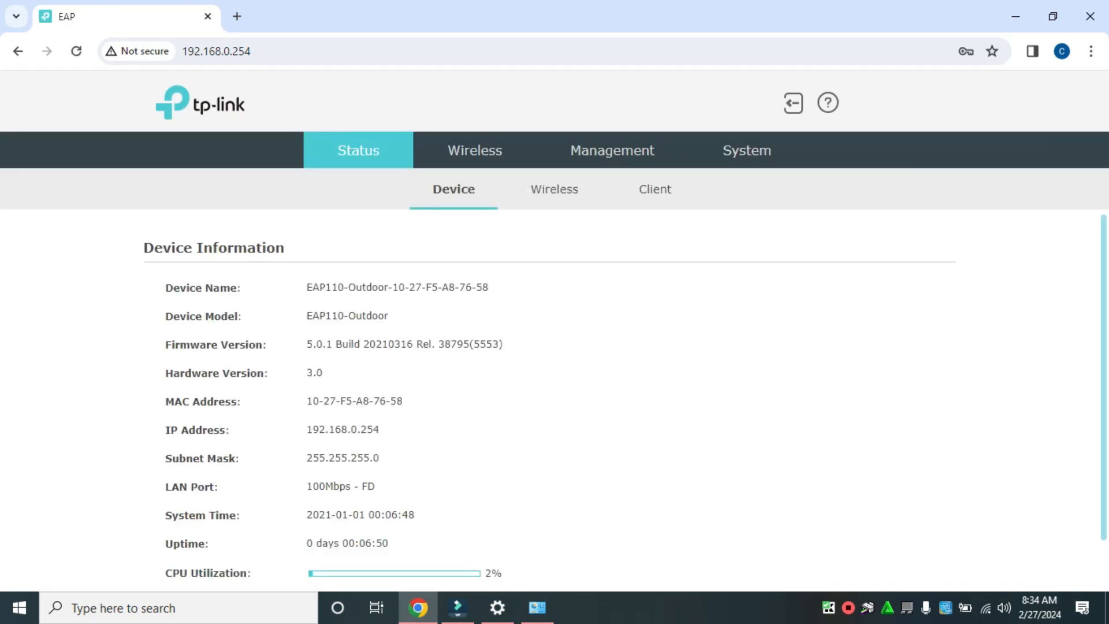
Review the device information and delete the PISO WIFI entry from the 2.4GHz SSIDs in the wireless settings.
scroll(625, 393, "down", 1)
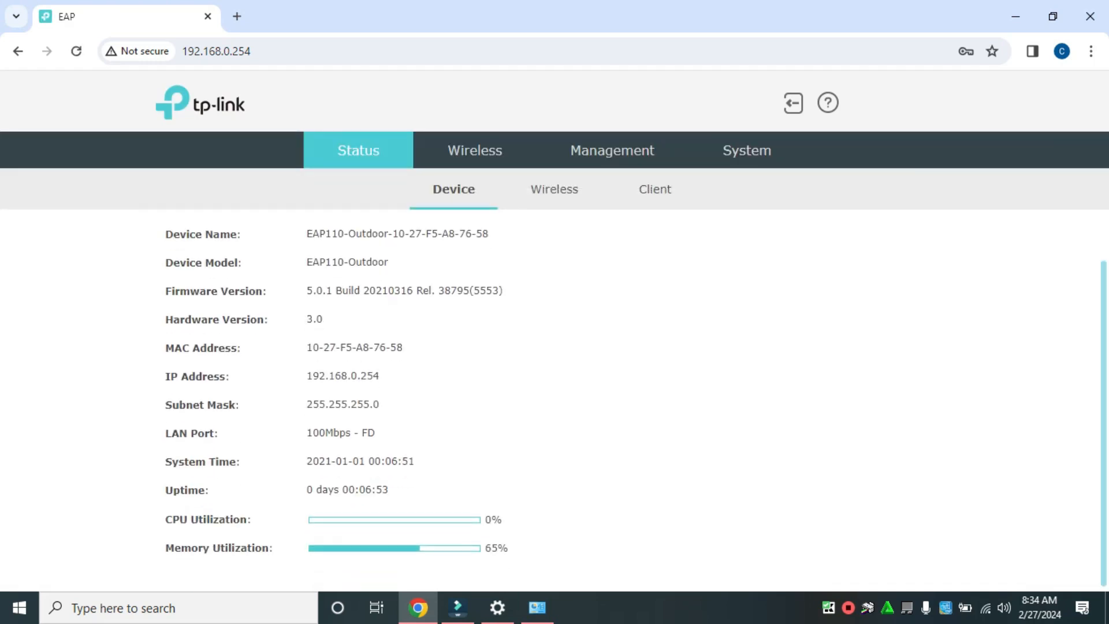
scroll(626, 392, "up", 1)
scroll(626, 393, "down", 1)
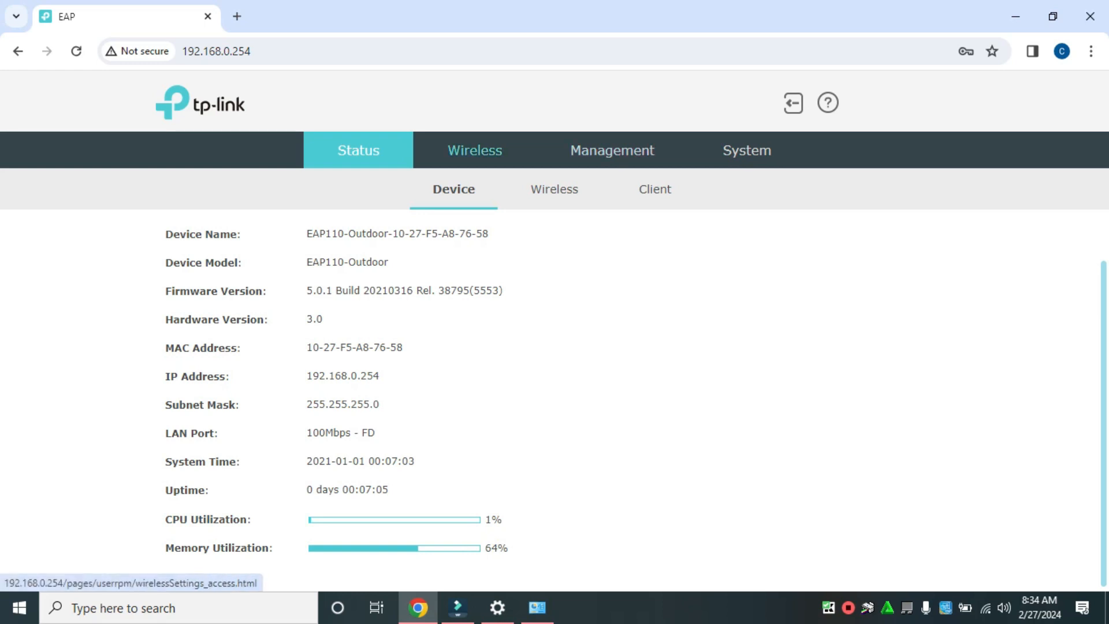
left_click(475, 151)
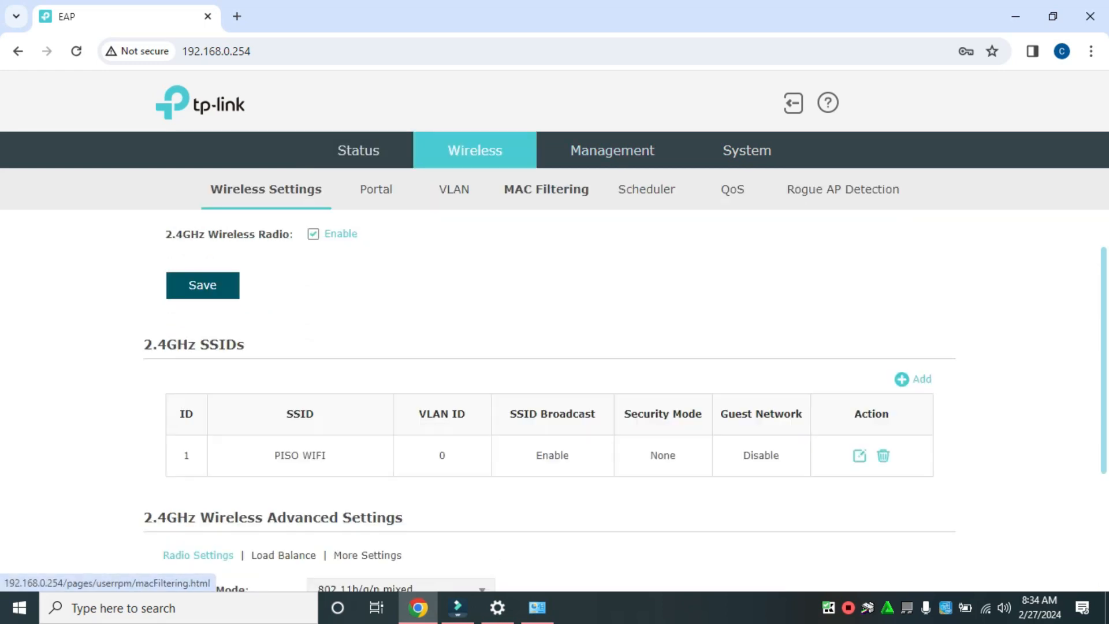
scroll(554, 376, "down", 3)
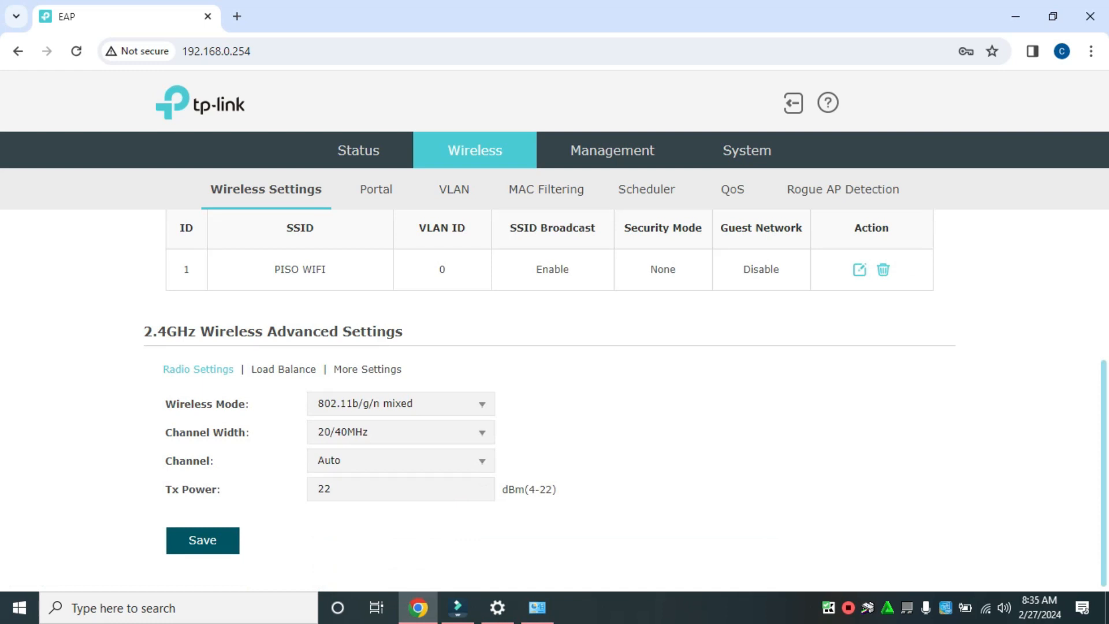
scroll(555, 375, "up", 4)
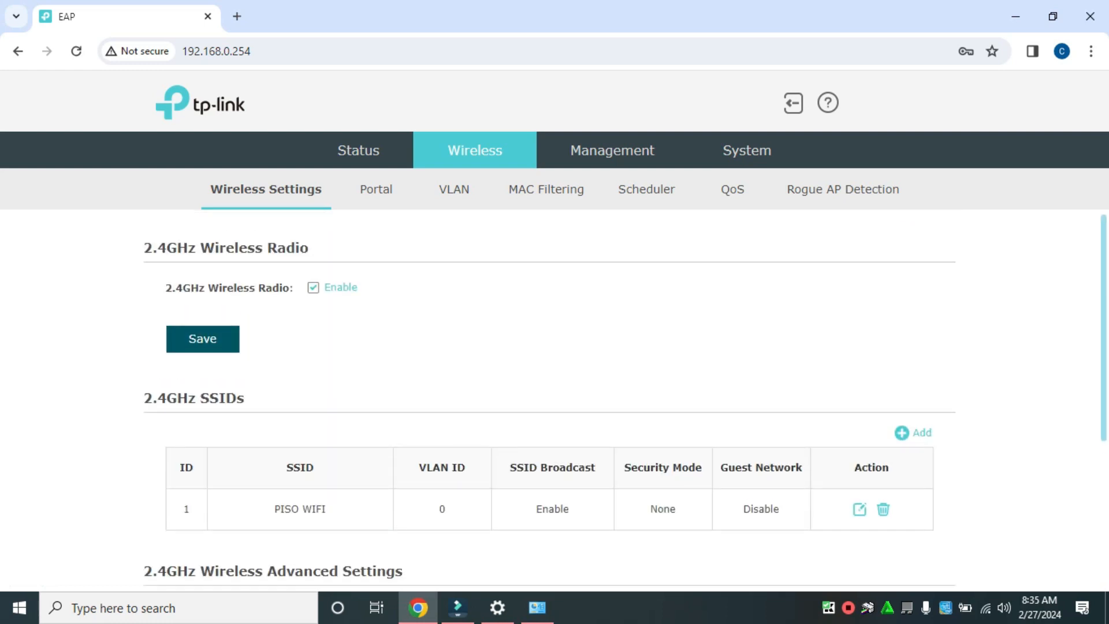
left_click(884, 509)
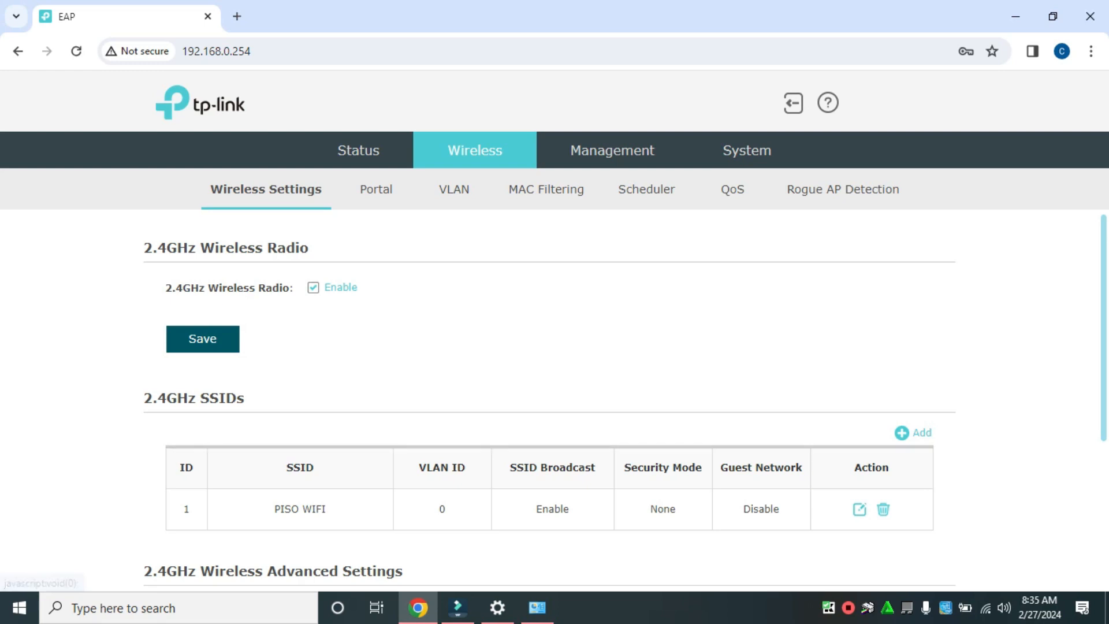
Start adding a new 2.4GHz SSID and name it PISO WIFI.
scroll(555, 375, "down", 3)
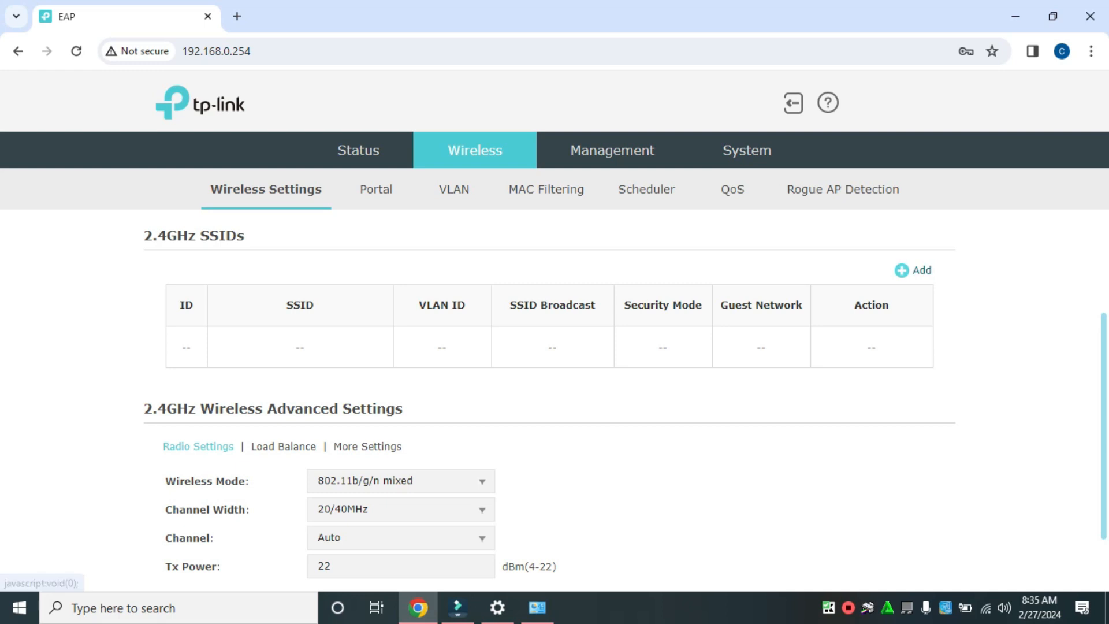
left_click(918, 270)
scroll(918, 270, "down", 5)
scroll(420, 335, "up", 4)
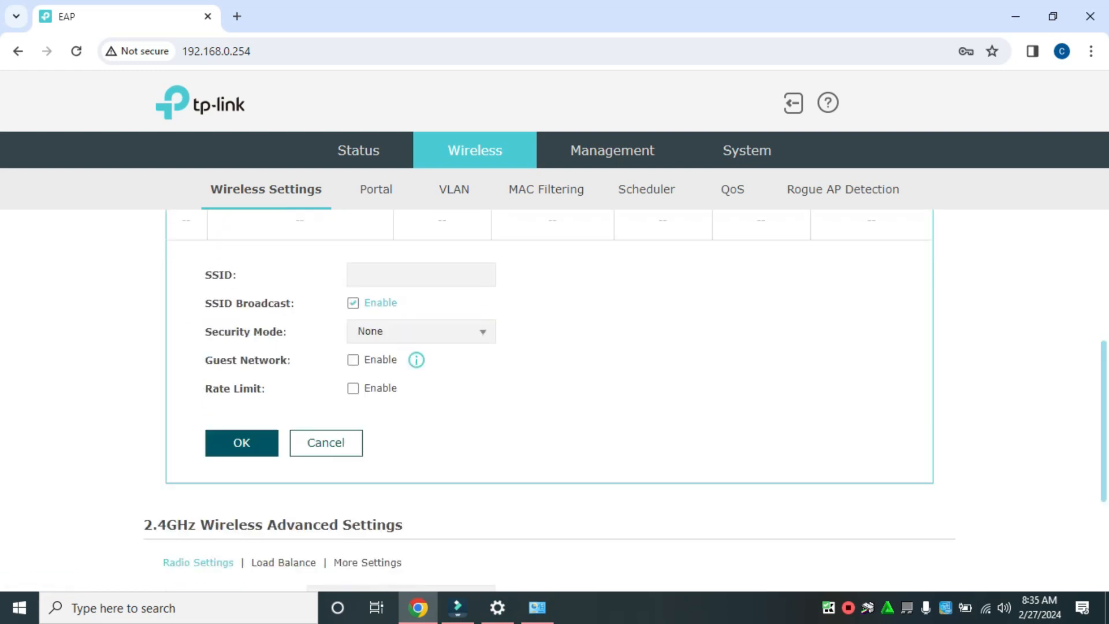
left_click(420, 327)
key("Down")
key("Down")
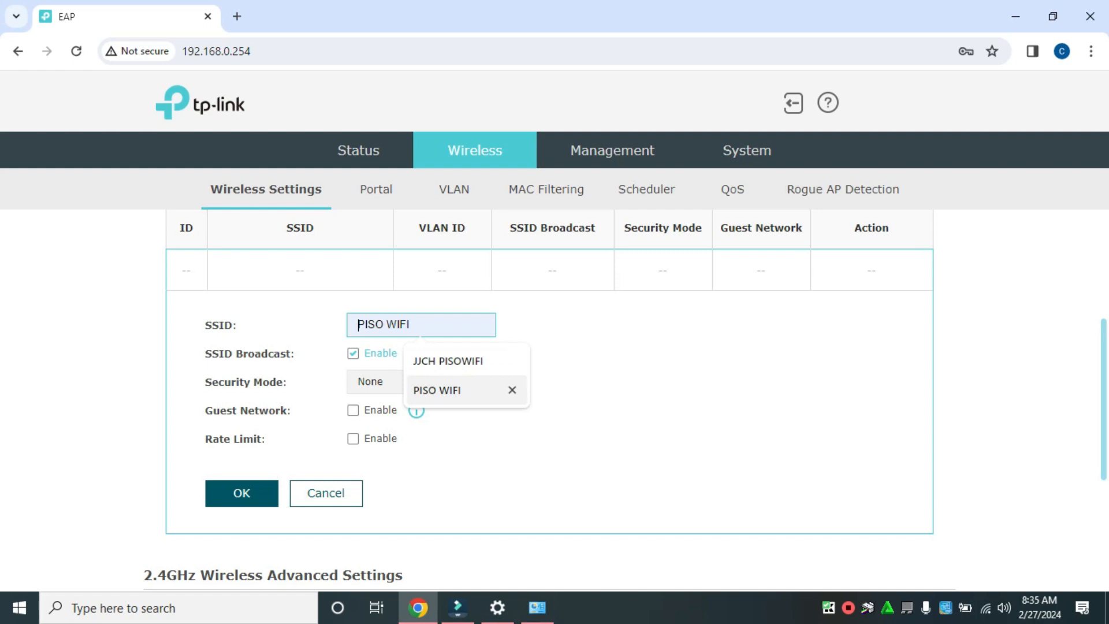
key("Return")
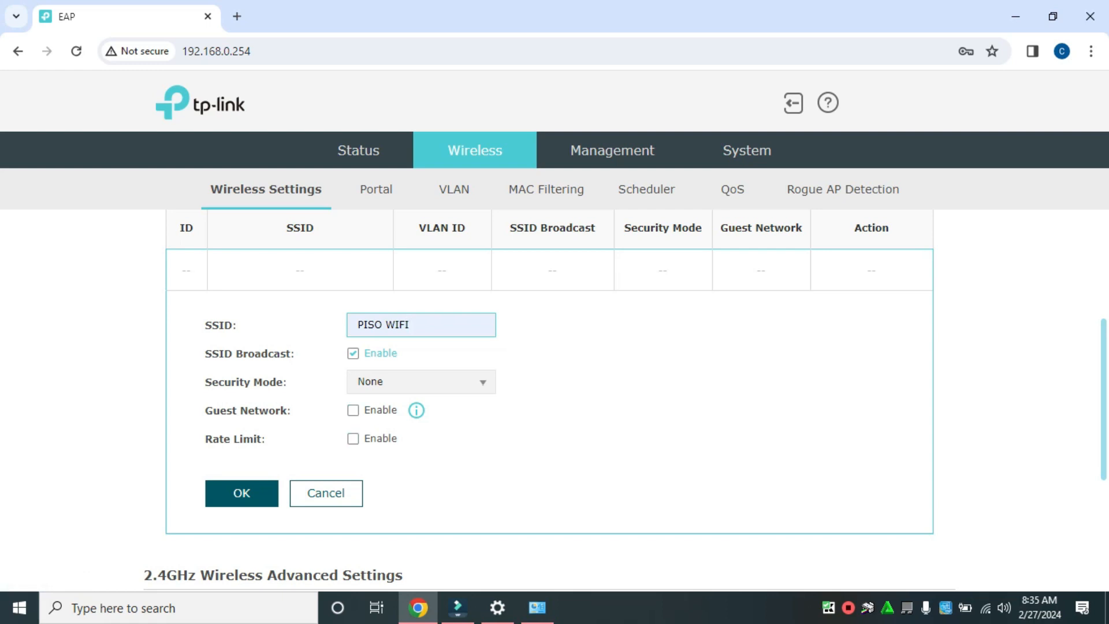
Try WPA-Personal as the new SSID's security mode and set it back to None.
left_click(420, 381)
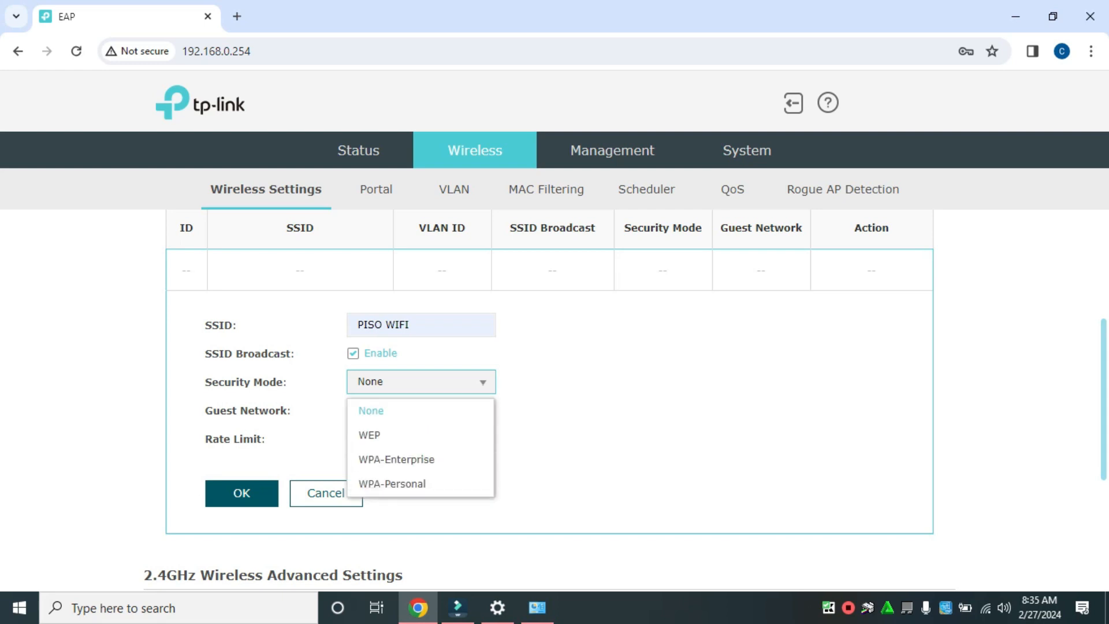
left_click(404, 484)
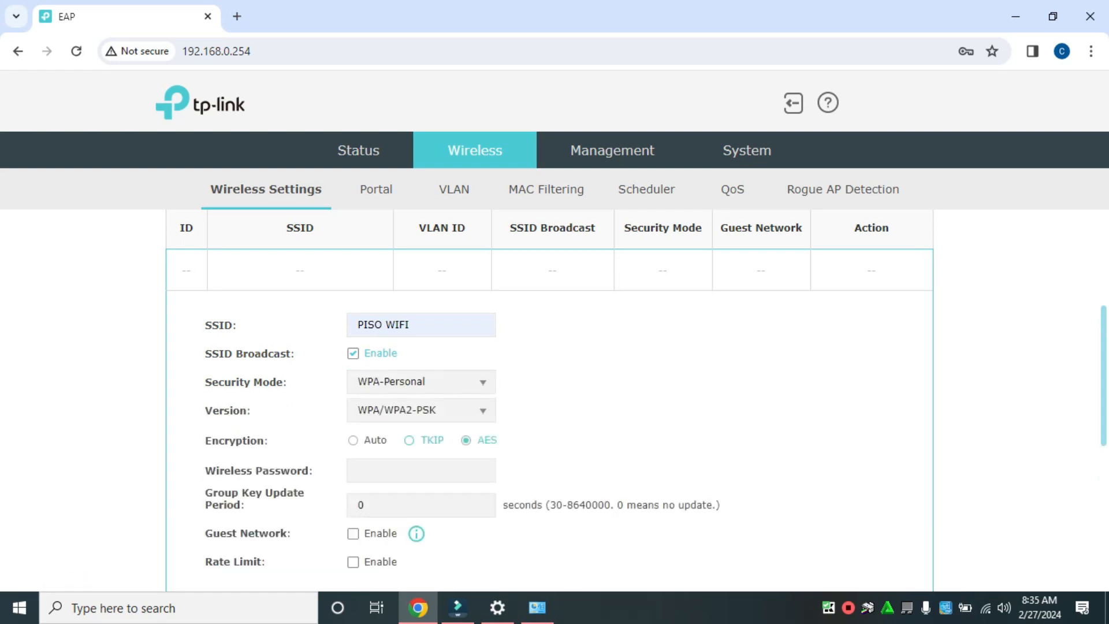
scroll(555, 398, "down", 5)
scroll(555, 399, "up", 4)
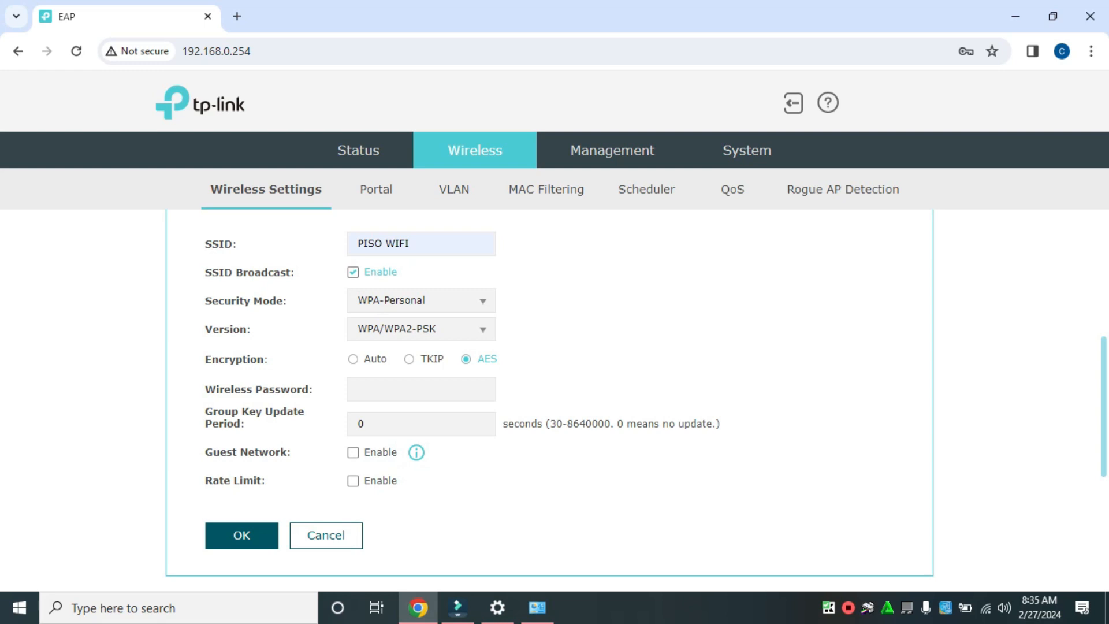
left_click_drag(422, 244, 353, 243)
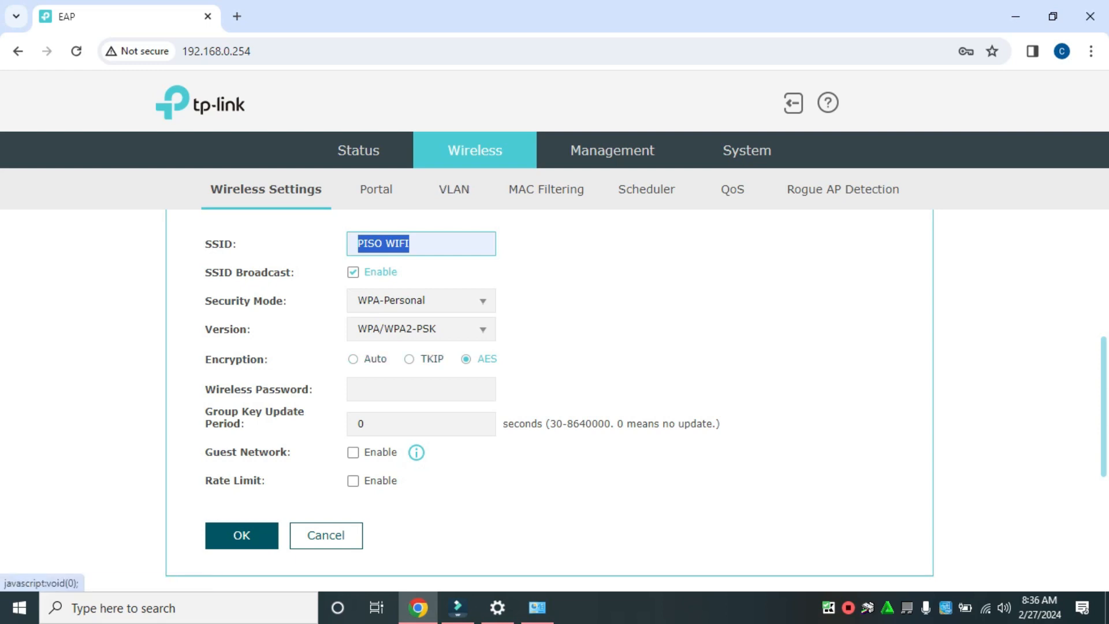
left_click(420, 300)
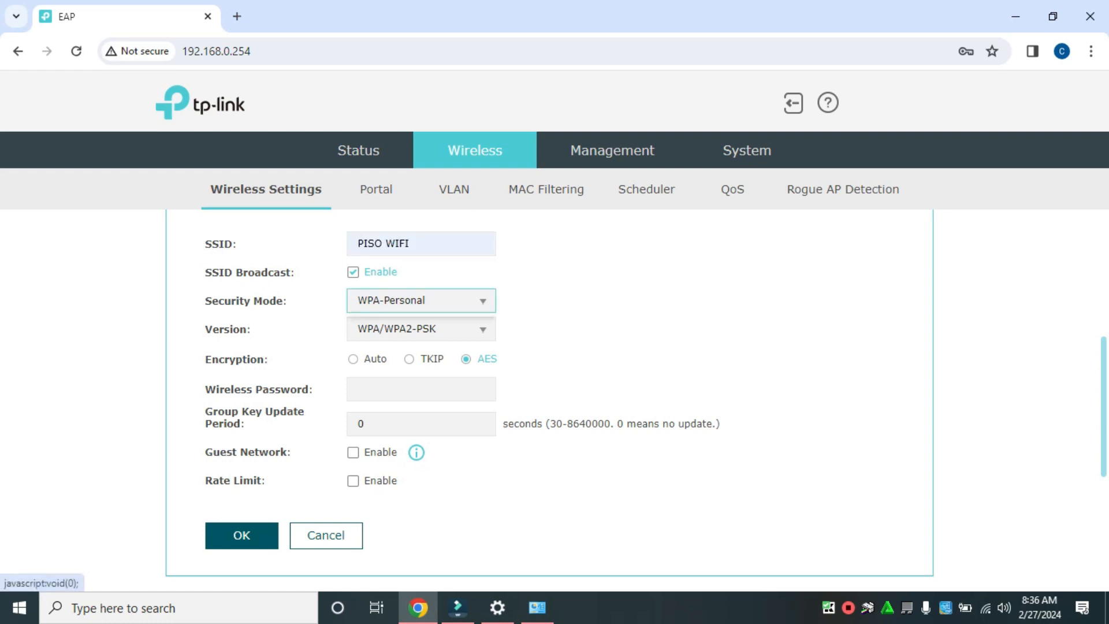
left_click(382, 329)
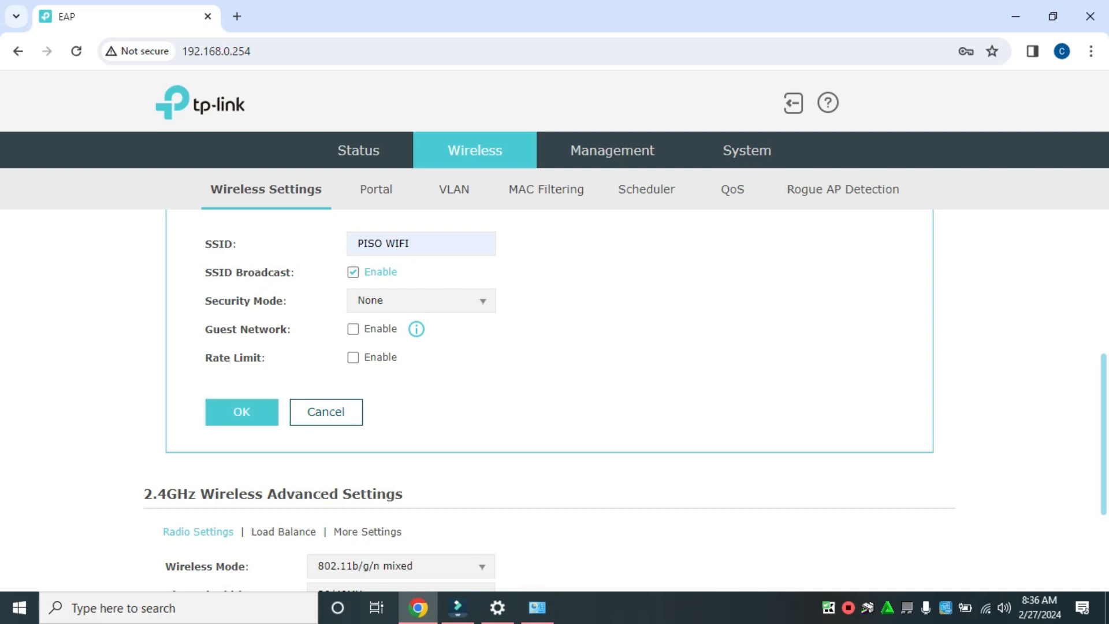
Confirm the new PISO WIFI SSID, look through the 2.4GHz channel options, and save the radio settings with the channel on Auto.
left_click(242, 412)
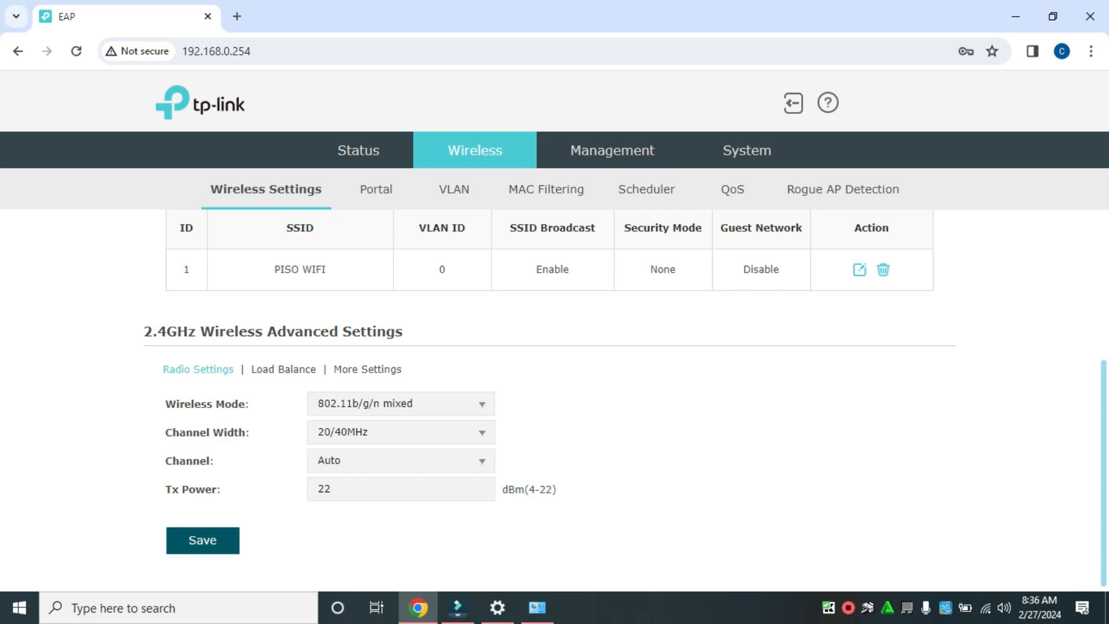
left_click(401, 461)
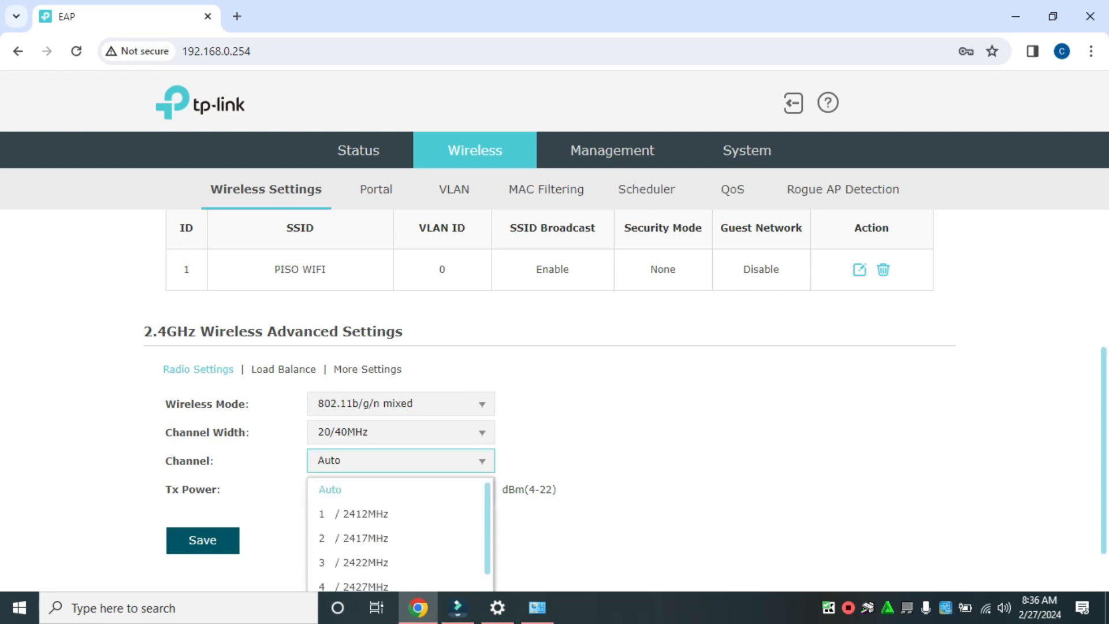
scroll(626, 402, "down", 1)
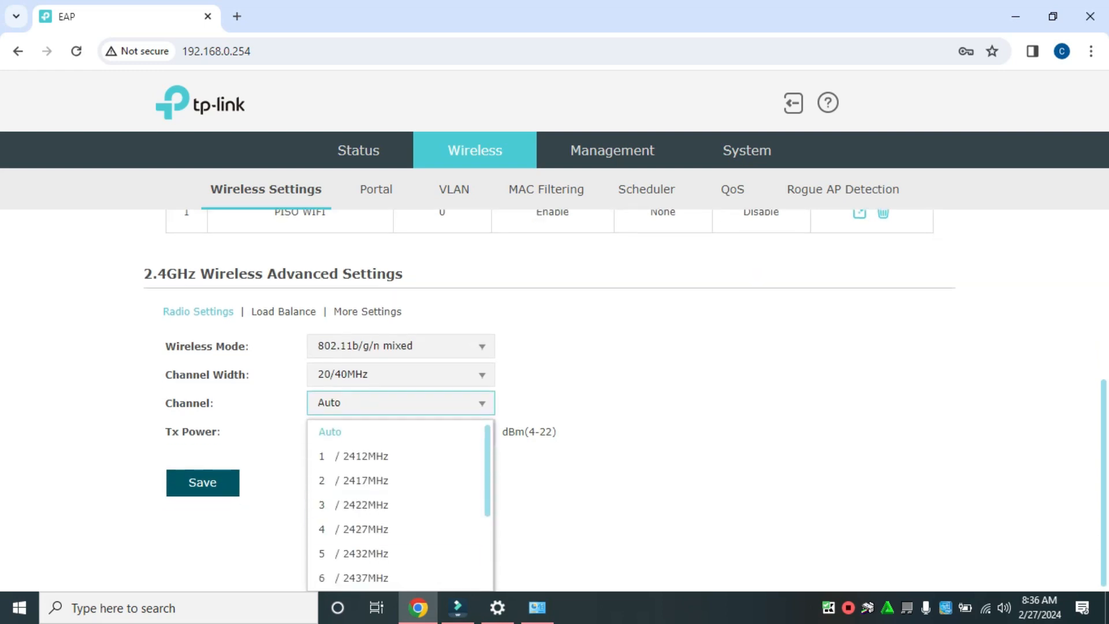
scroll(399, 505, "down", 4)
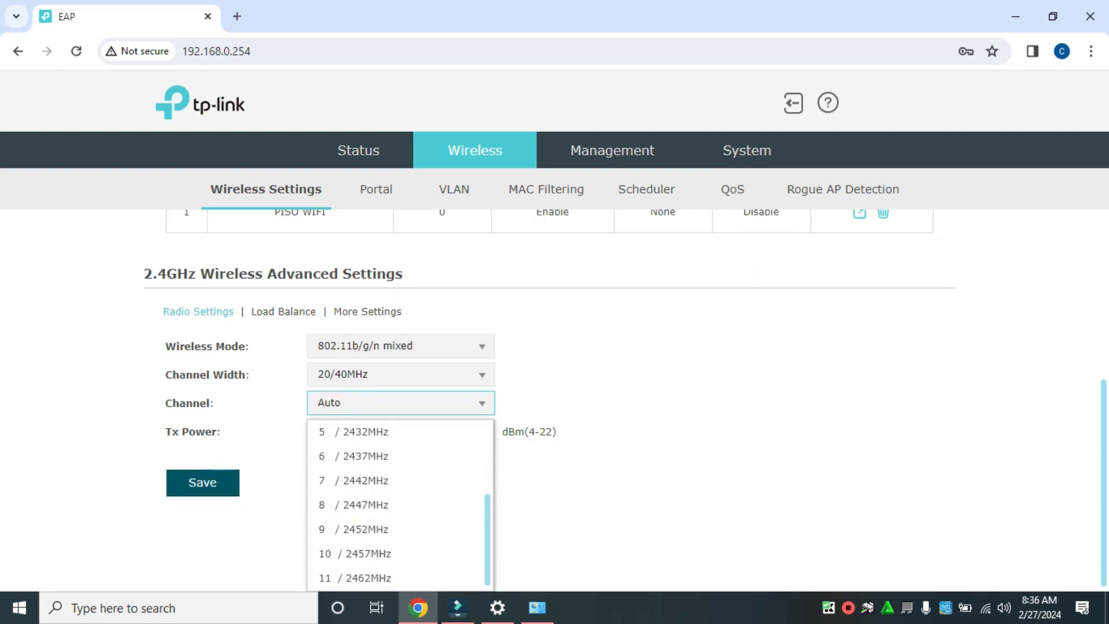
scroll(398, 505, "up", 4)
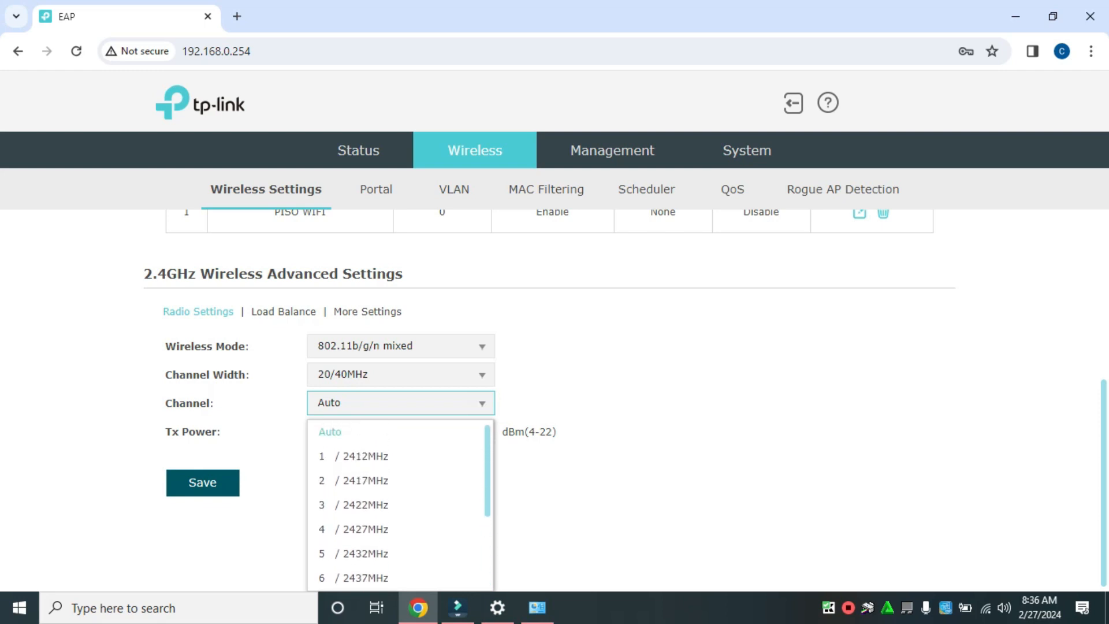
scroll(398, 505, "down", 4)
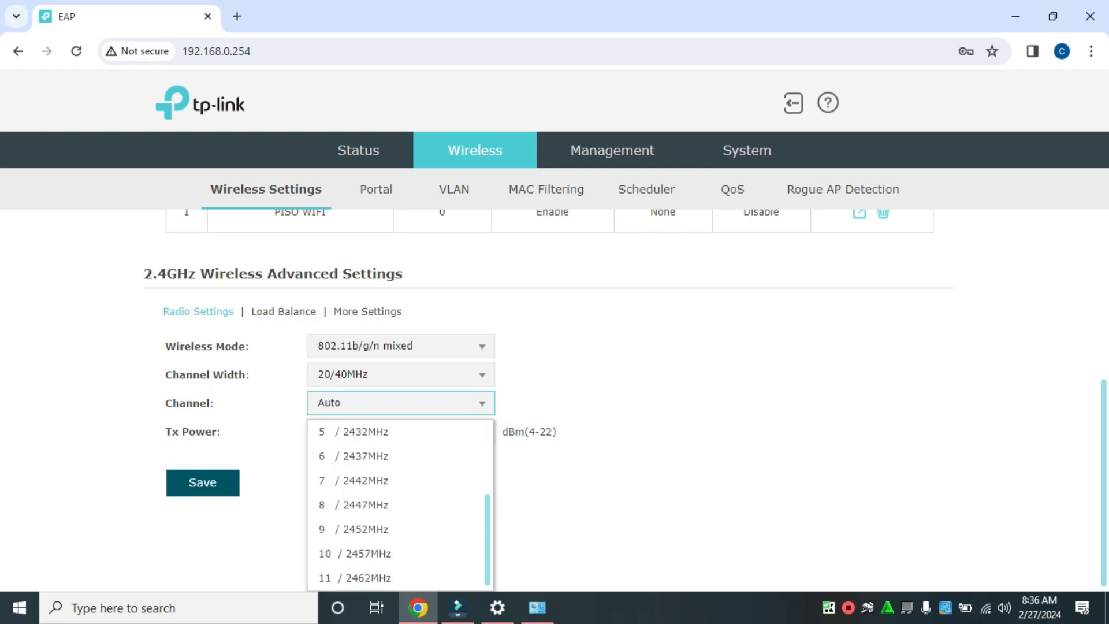
scroll(398, 505, "up", 3)
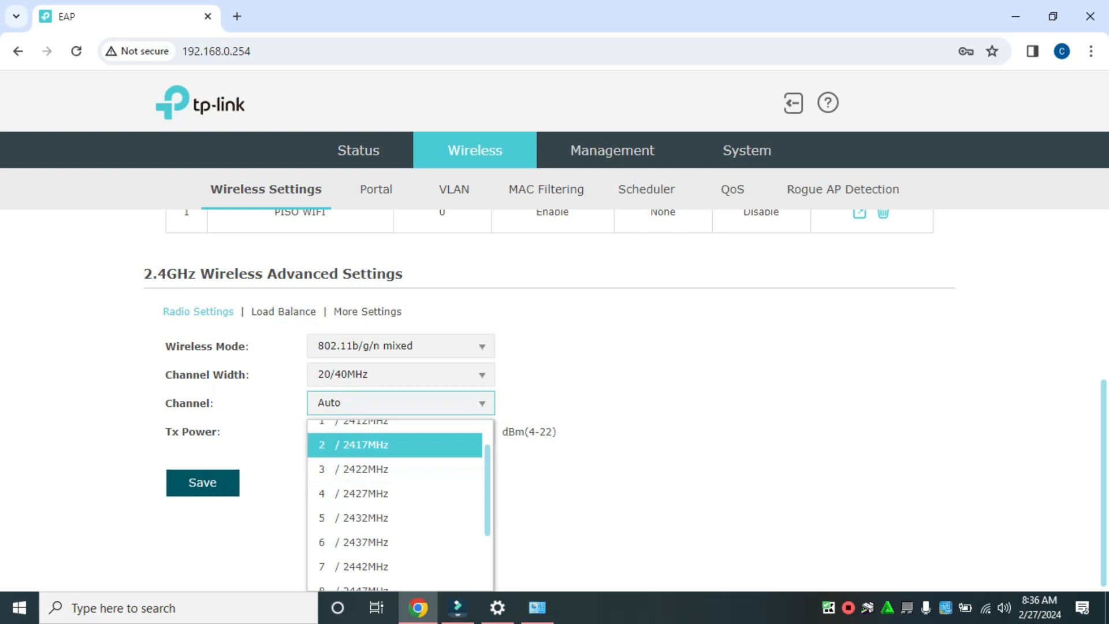
scroll(399, 506, "down", 3)
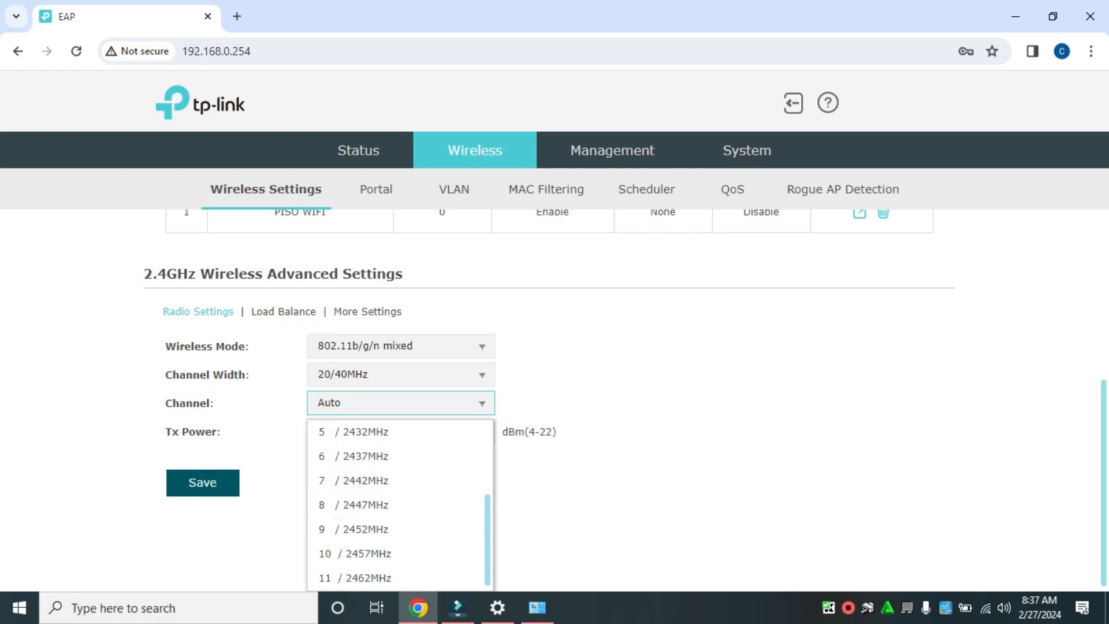
scroll(554, 399, "up", 1)
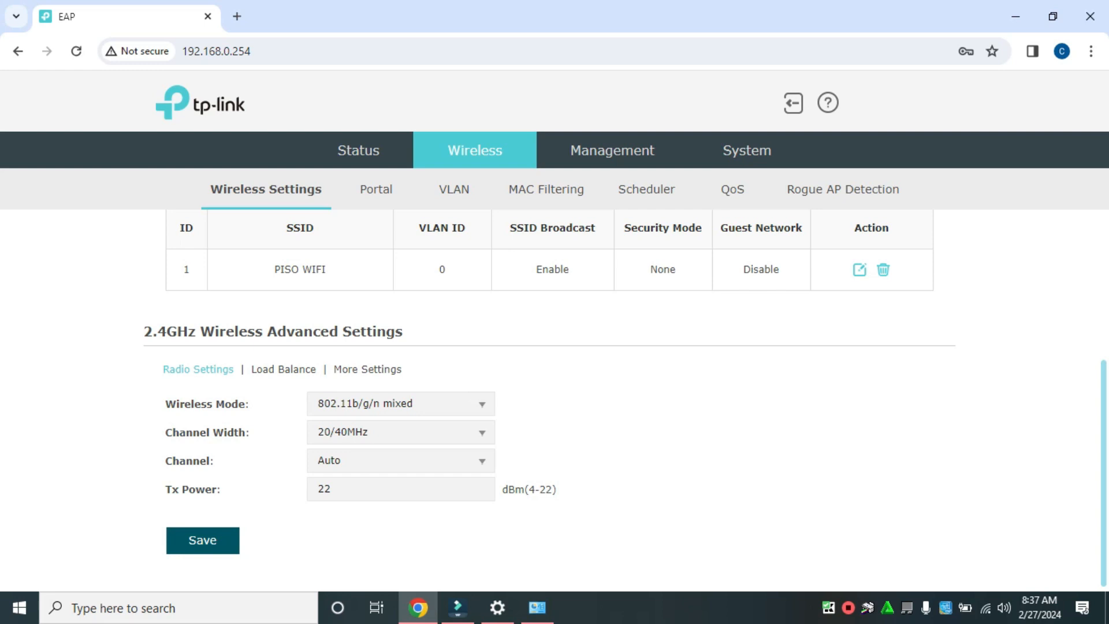
left_click(203, 540)
Try enabling VLAN for the PISO WIFI SSID with VLAN ID 13 and then 22, without saving.
left_click(455, 190)
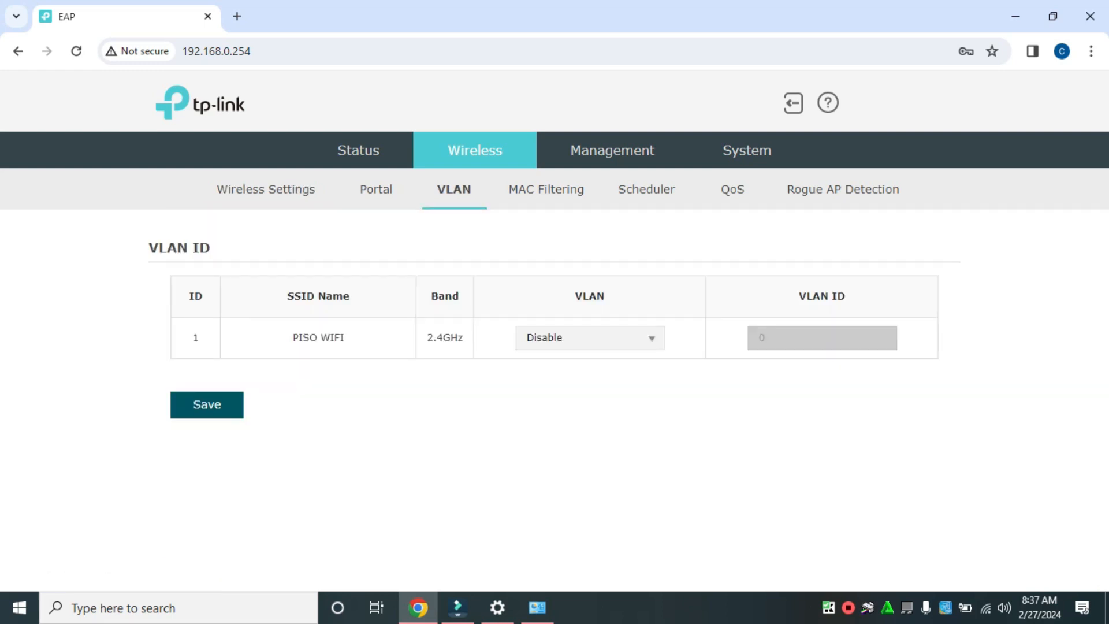
left_click(589, 337)
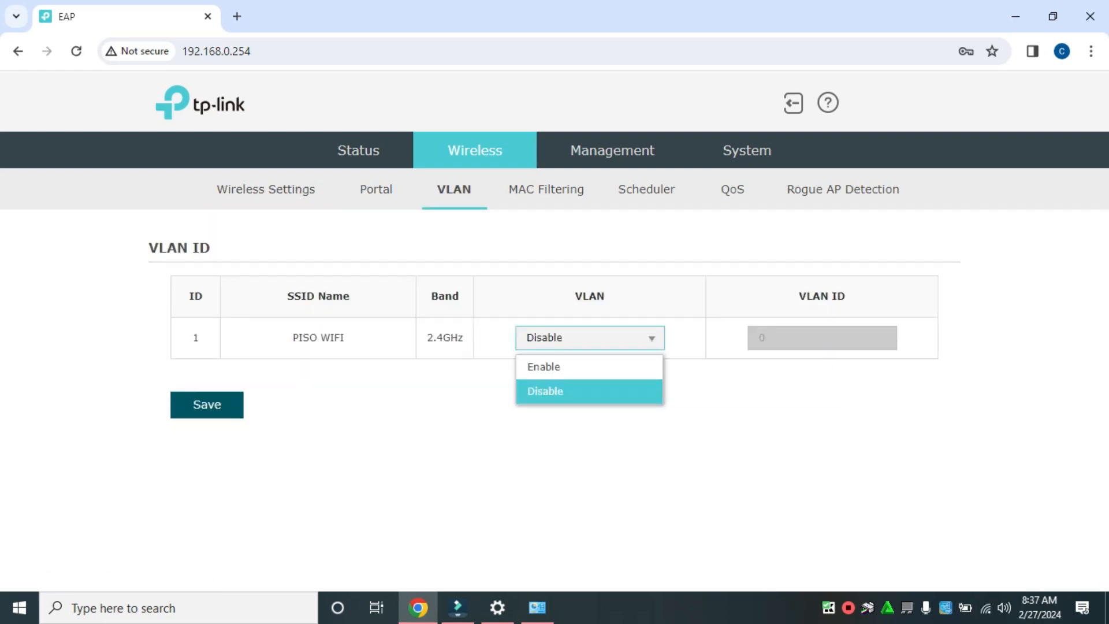
left_click(589, 367)
left_click_drag(777, 338, 756, 337)
type("13")
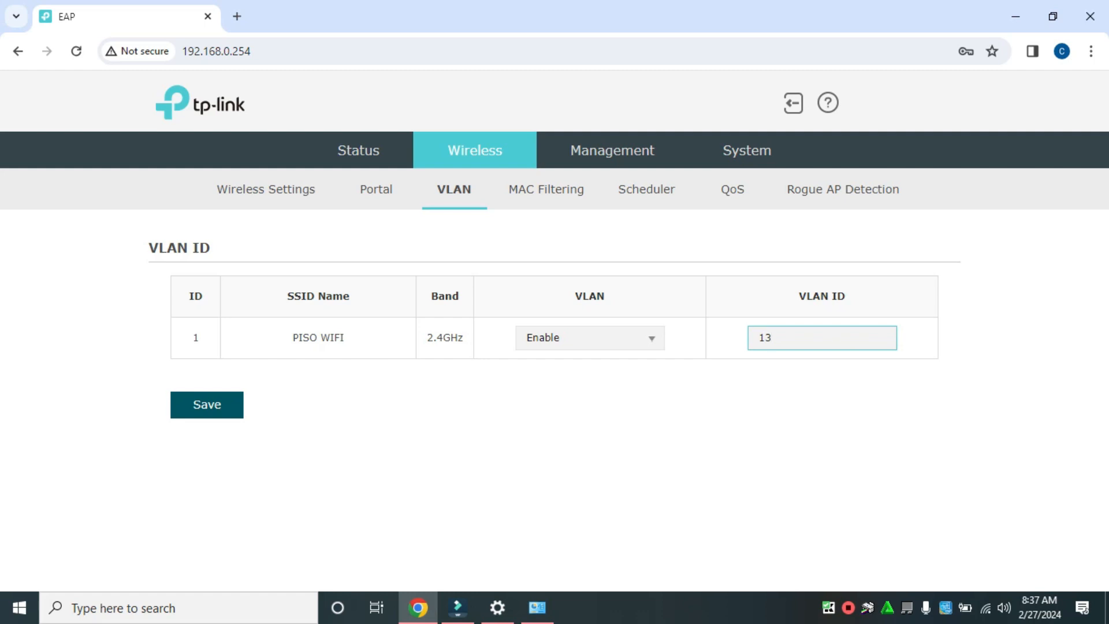
key("ctrl+a")
type("22")
Review the portal configuration's SSID, authentication, redirect and customization options.
left_click(376, 189)
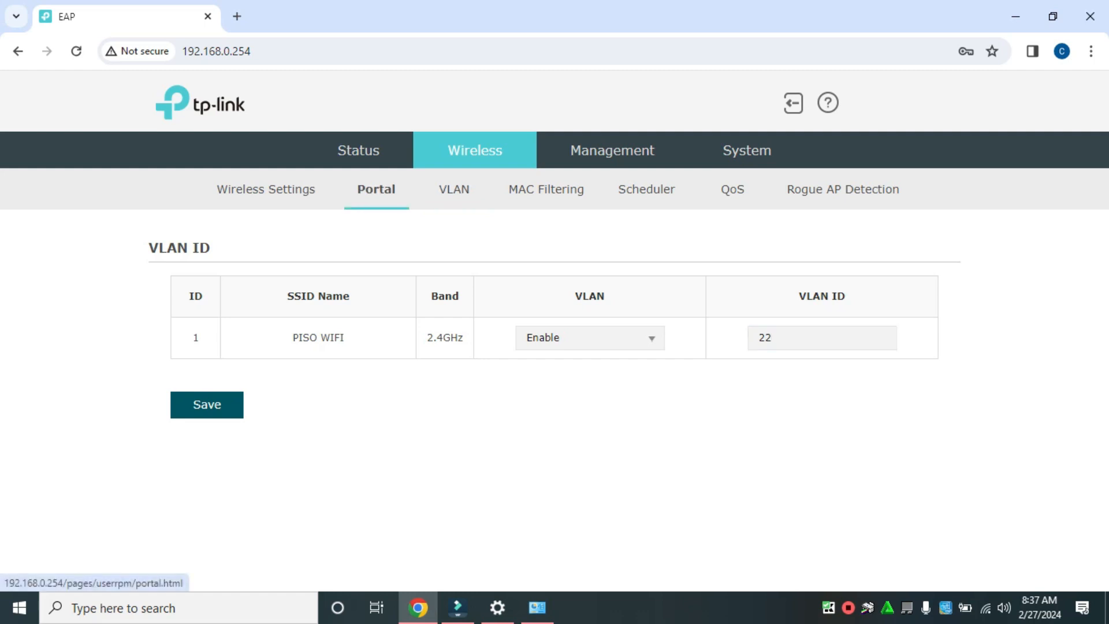
scroll(554, 399, "down", 7)
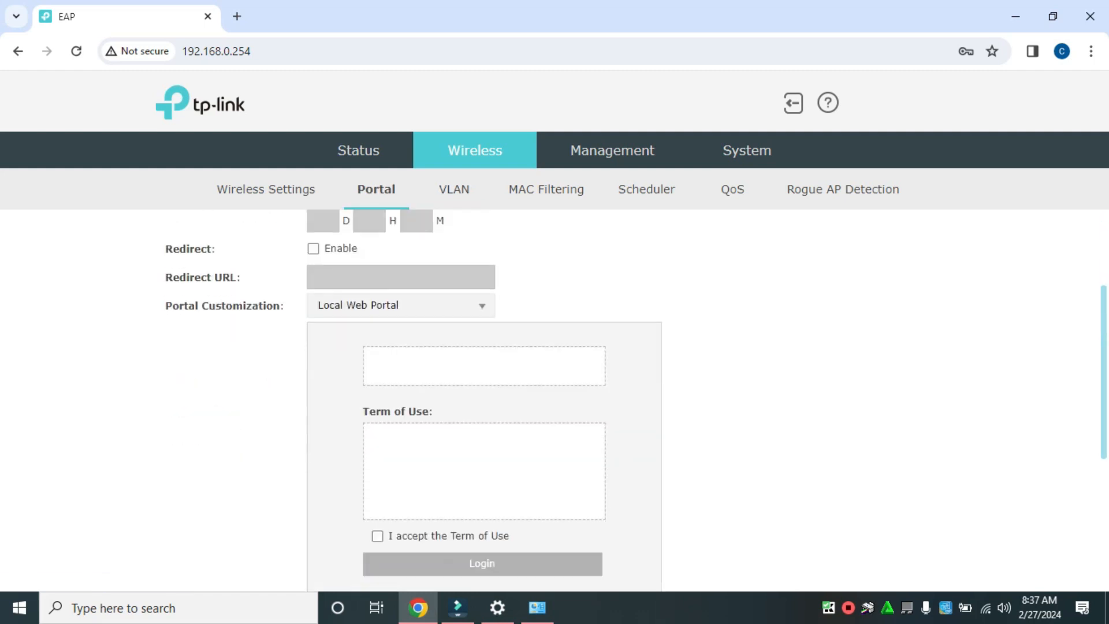
scroll(555, 398, "up", 6)
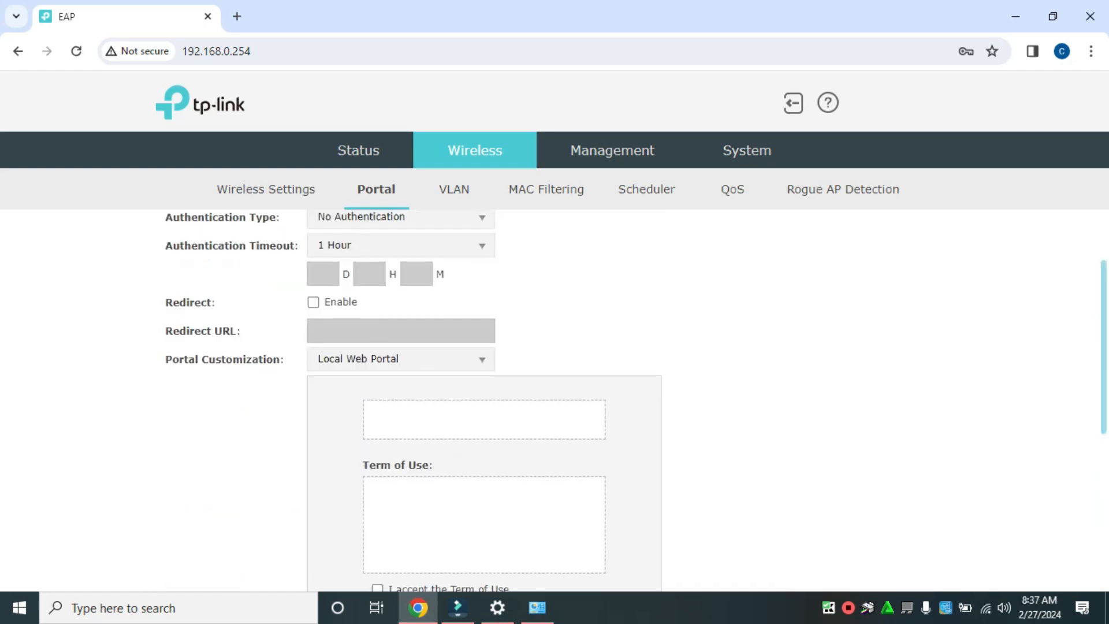
scroll(555, 399, "up", 2)
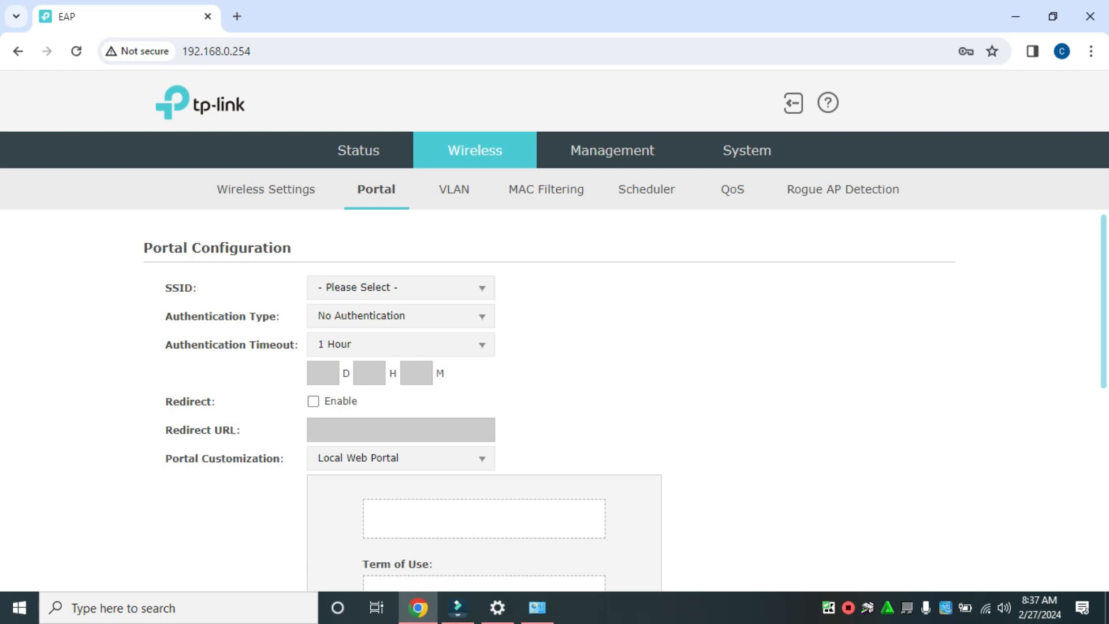
Enable the wireless scheduler and set its association mode to Associated with AP.
left_click(647, 189)
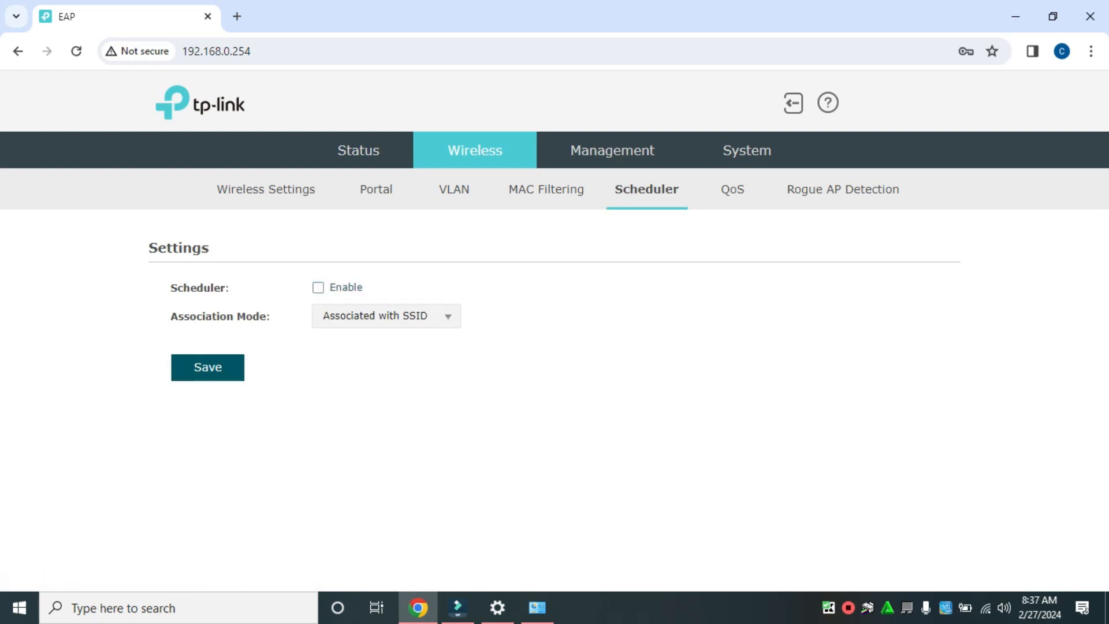
left_click(386, 316)
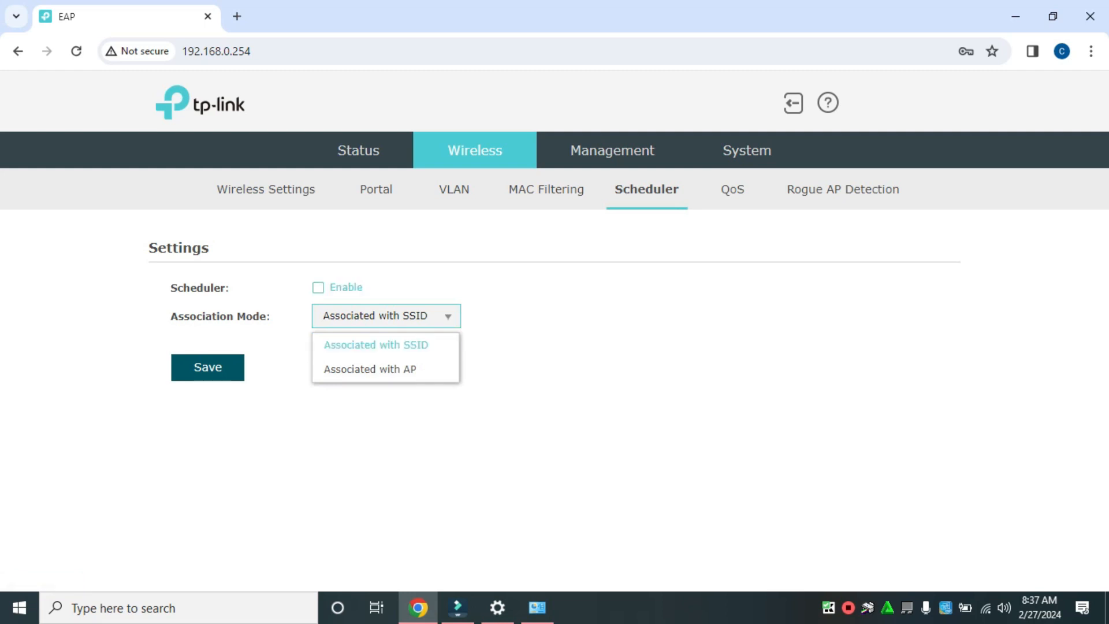
left_click(345, 287)
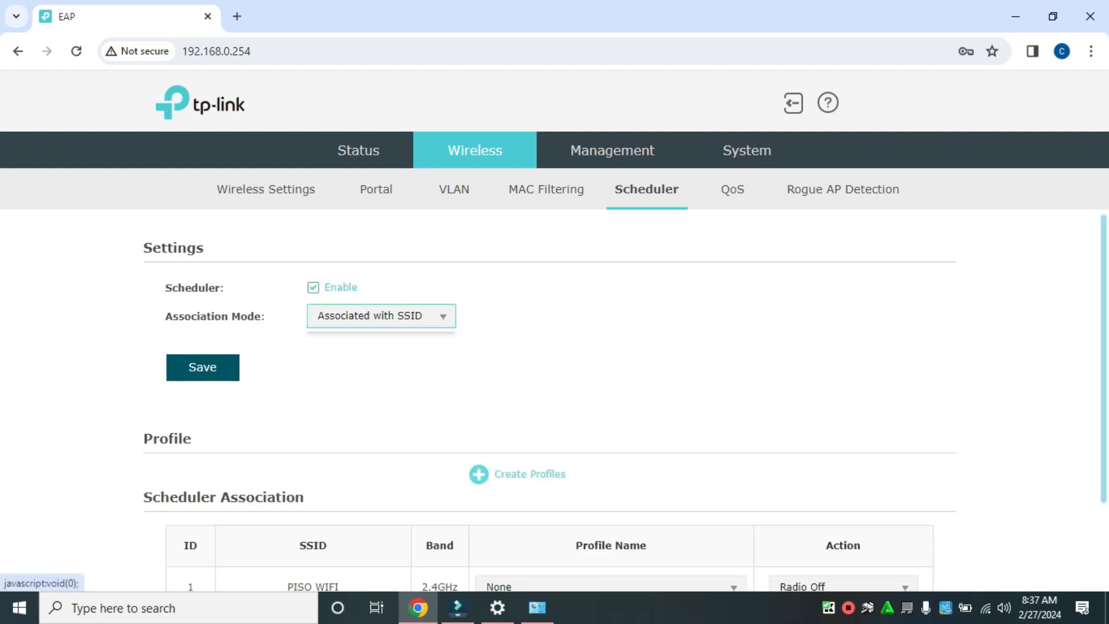
left_click(381, 316)
left_click(370, 367)
scroll(555, 398, "down", 2)
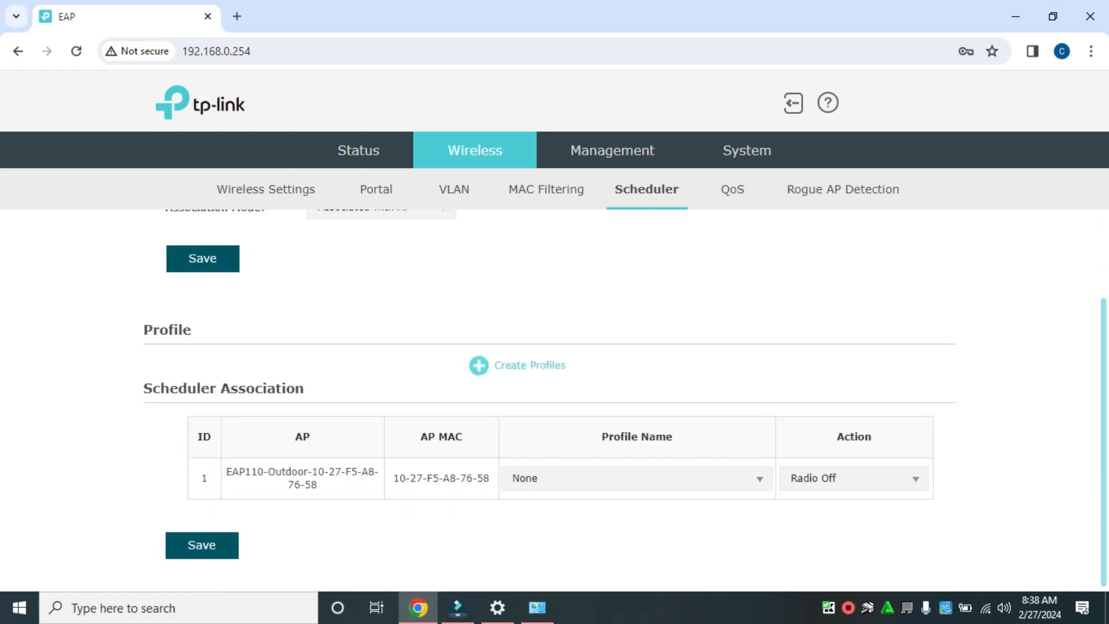
Set the access point's scheduler action to Radio On with the profile on None, and save the association.
left_click(854, 479)
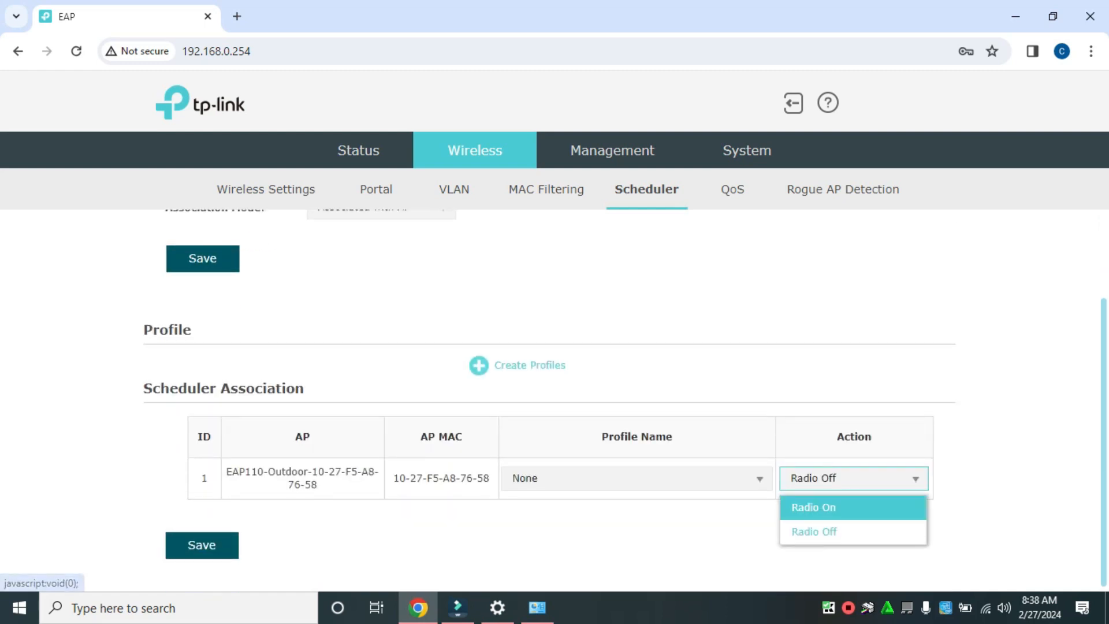
left_click(820, 506)
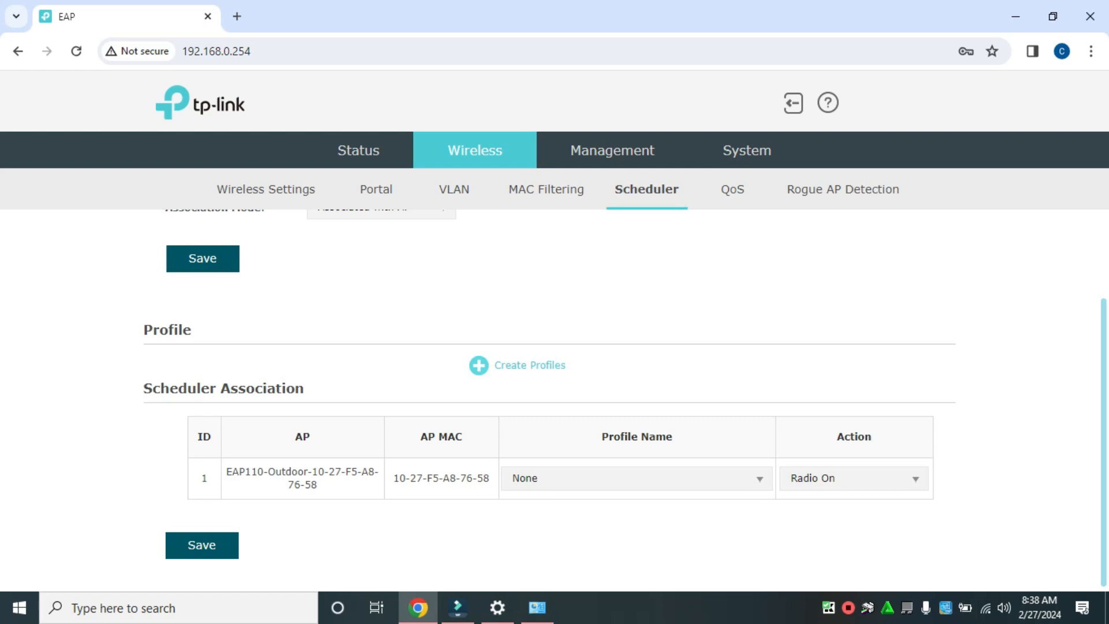
left_click(637, 478)
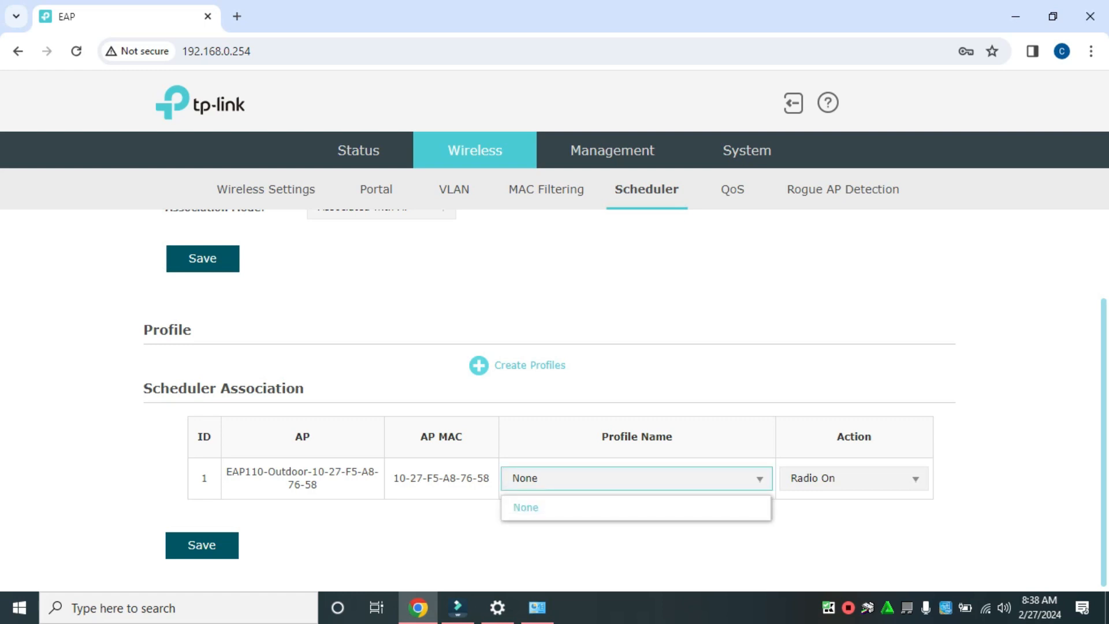
left_click(637, 479)
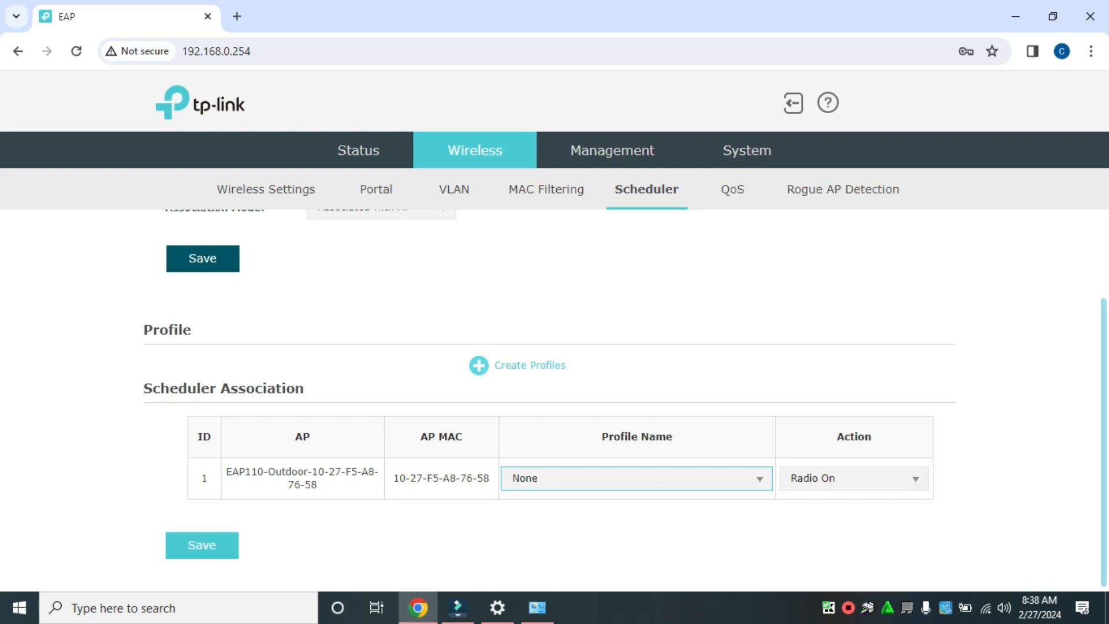
left_click(201, 545)
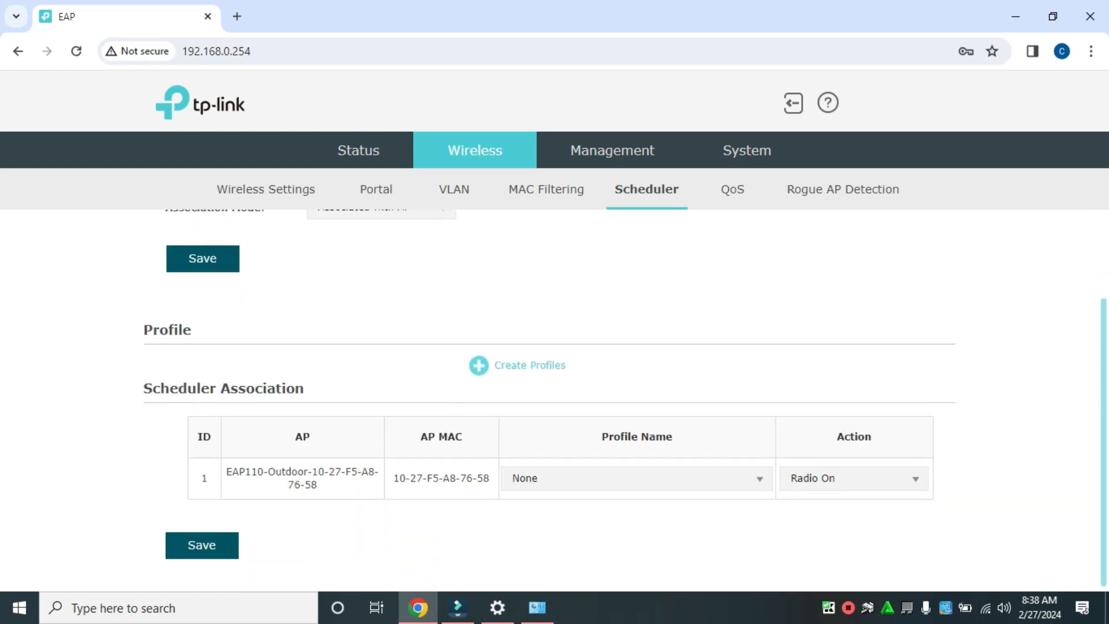
Change the access point's scheduler action to Radio Off and save the scheduler association.
left_click(854, 478)
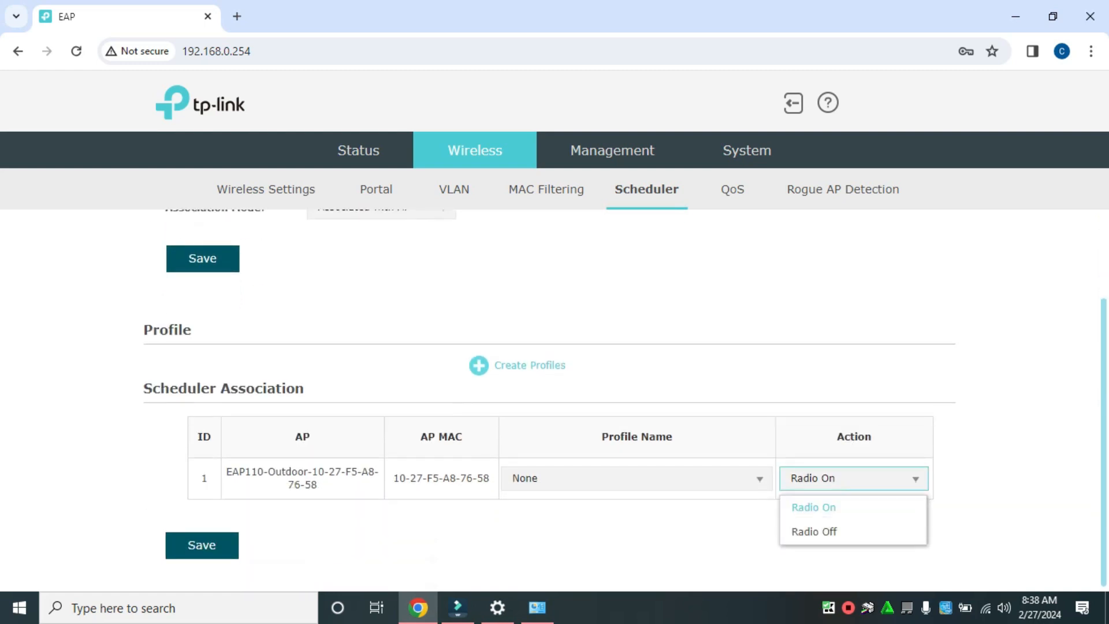
left_click(854, 532)
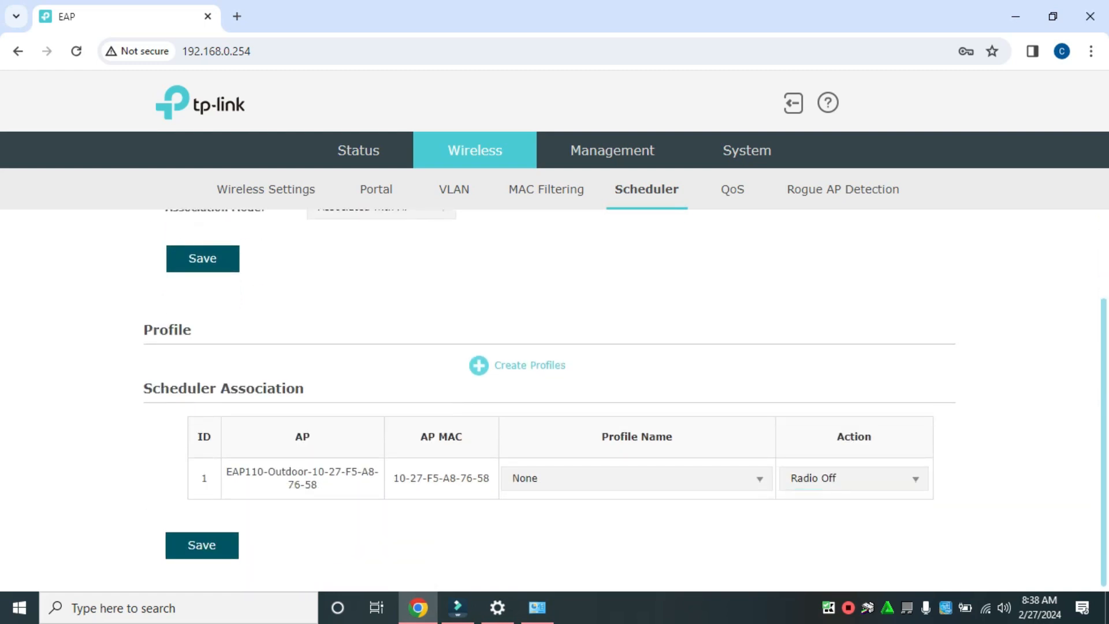
left_click(201, 545)
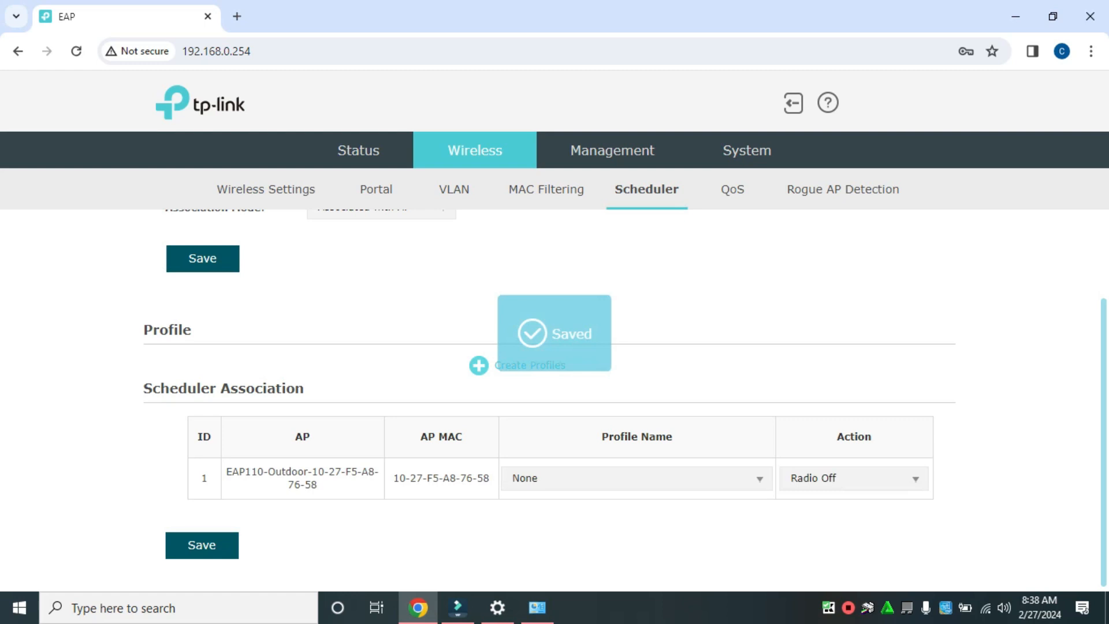
Disable the wireless scheduler and save its settings.
scroll(555, 399, "up", 3)
left_click(313, 288)
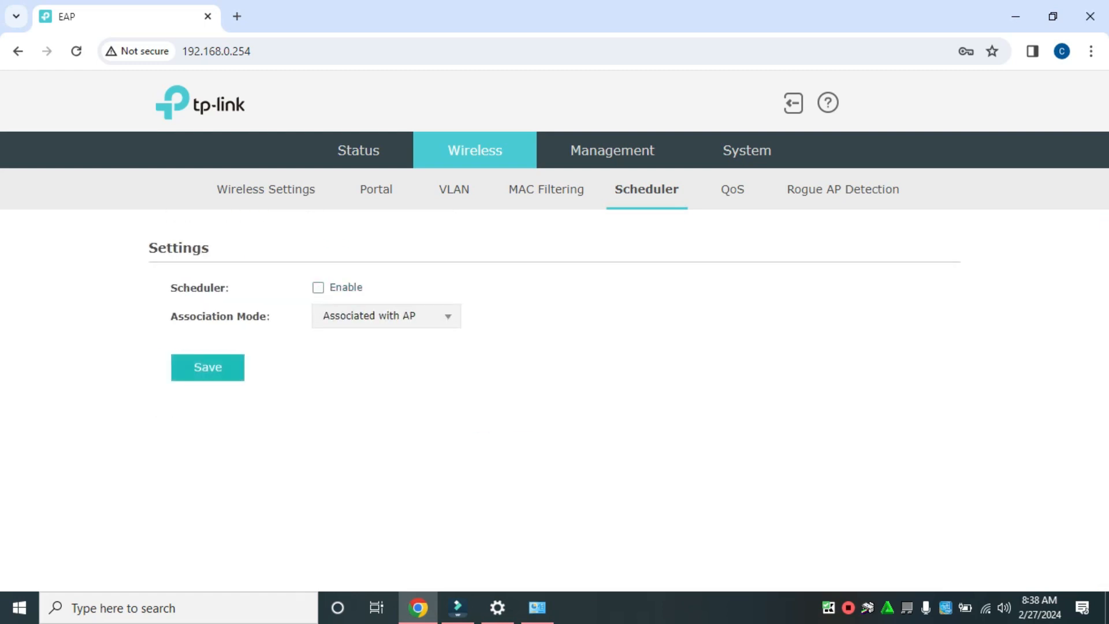
left_click(207, 367)
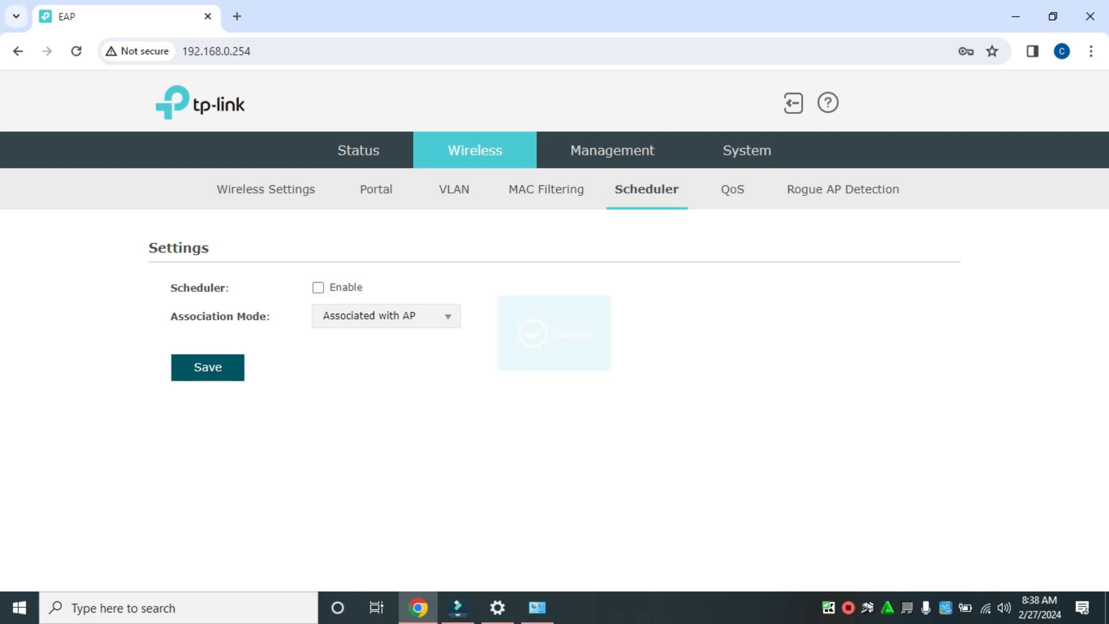
Review the QoS settings, including the AP and Station EDCA parameters.
left_click(732, 190)
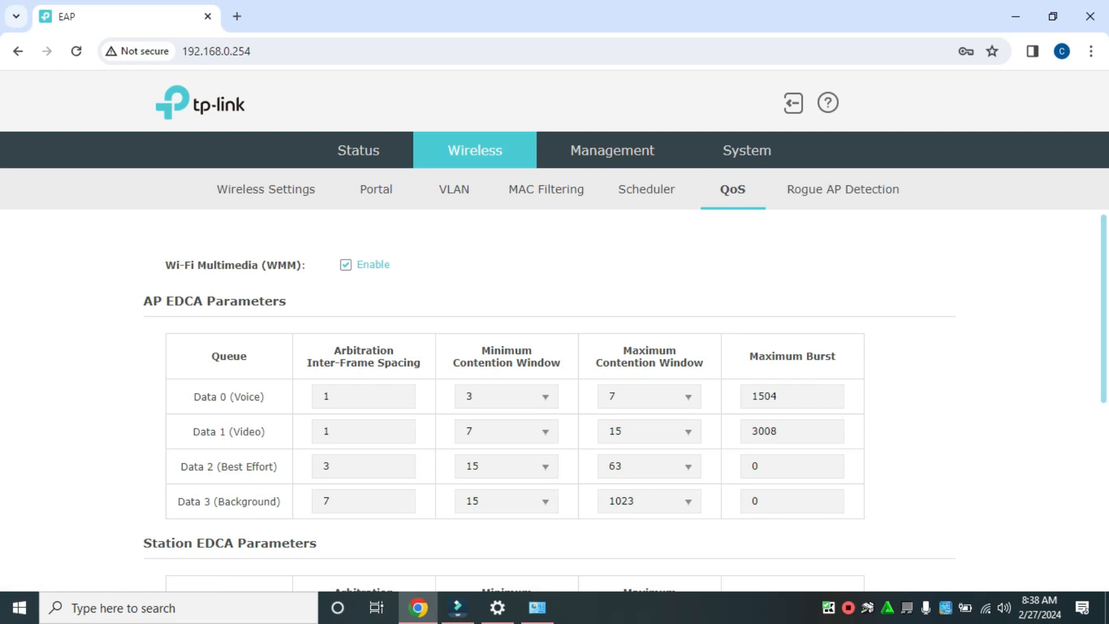
scroll(554, 405, "down", 4)
scroll(554, 404, "down", 2)
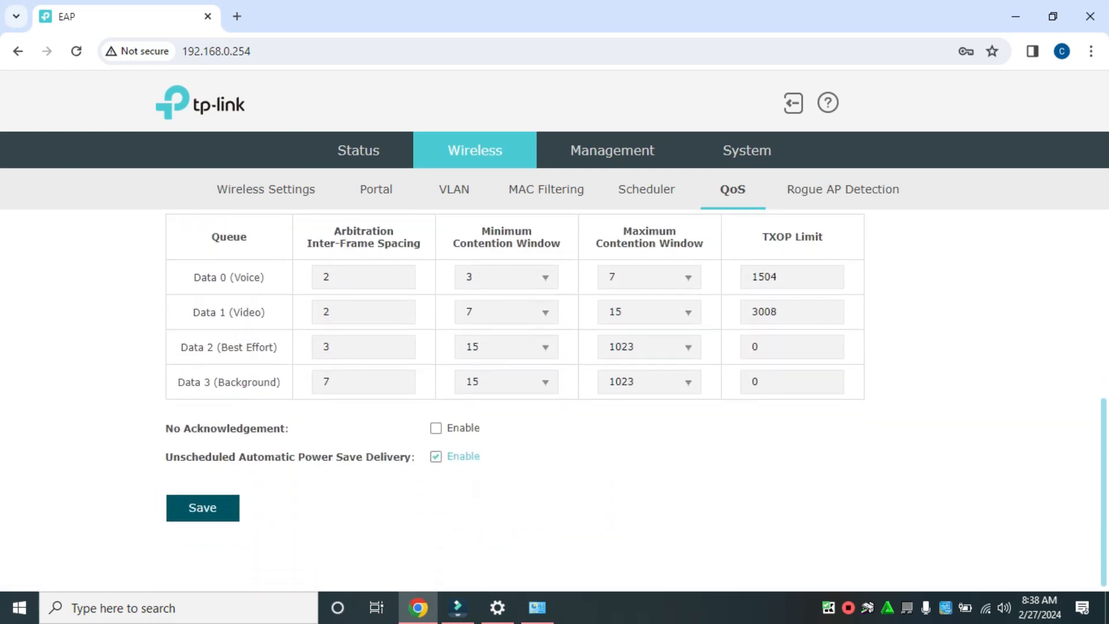
scroll(555, 404, "up", 6)
Enable Rogue AP Detection and save the setting.
left_click(843, 189)
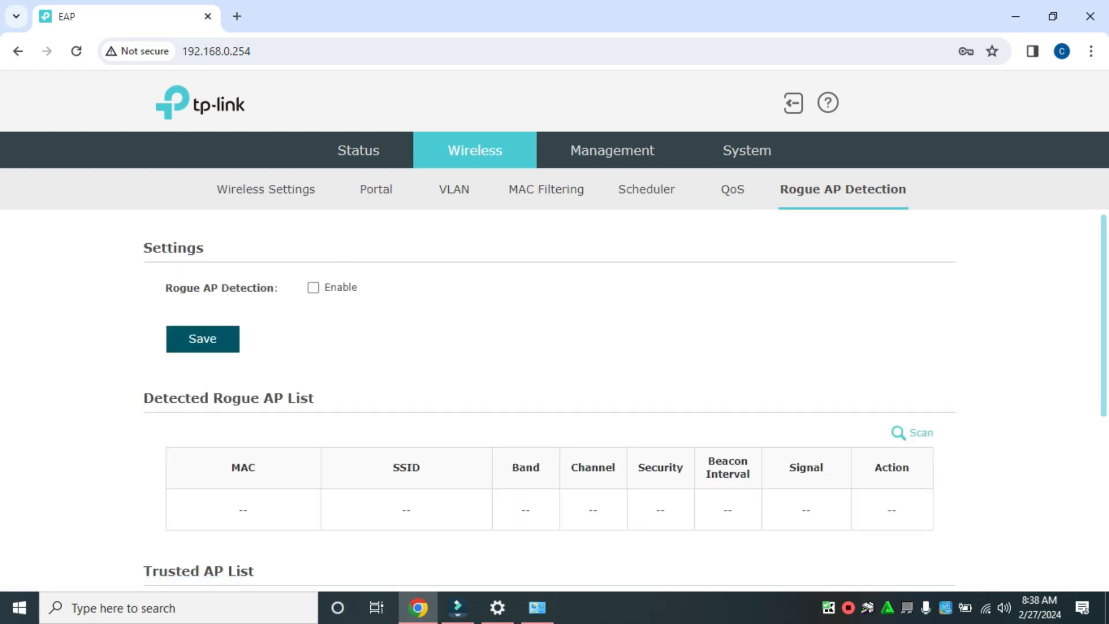
left_click(313, 287)
scroll(555, 399, "down", 3)
scroll(554, 398, "up", 3)
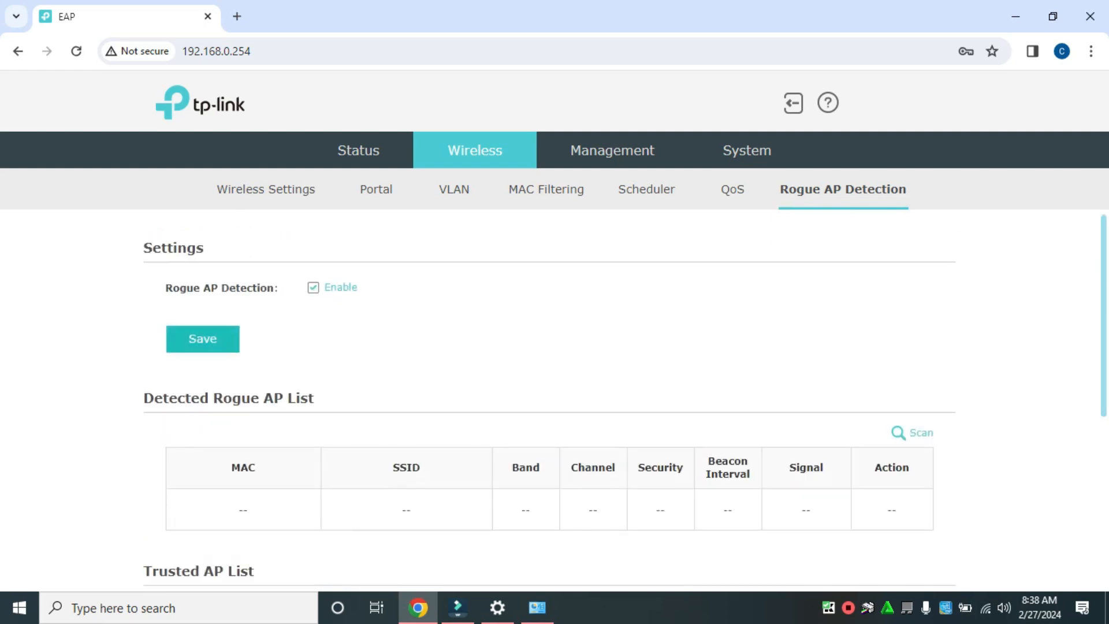
left_click(202, 338)
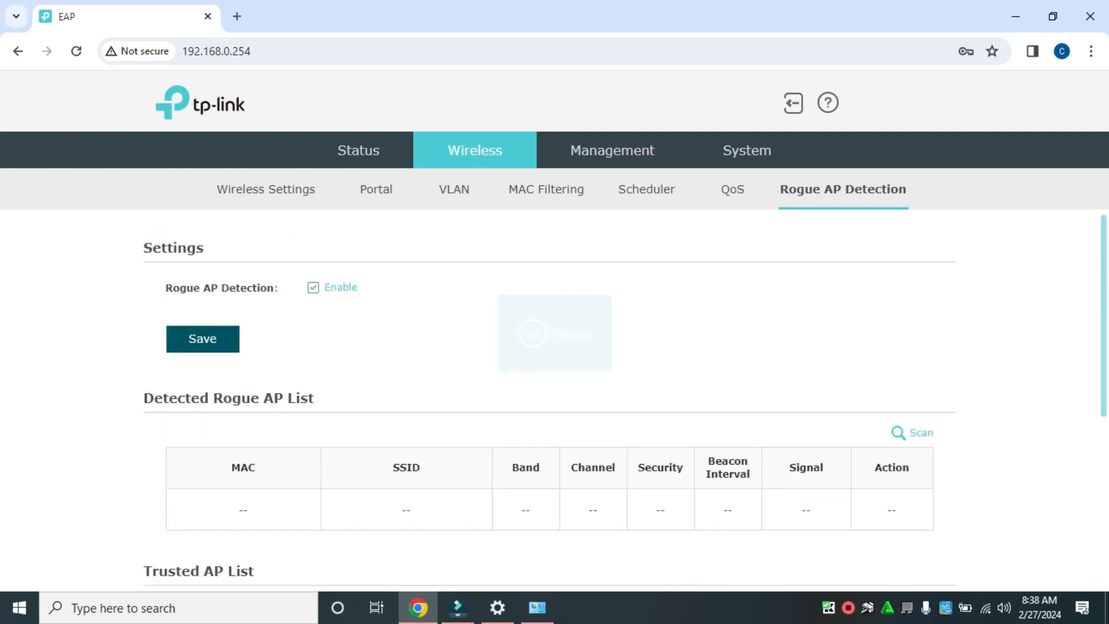
Scan for rogue access points and accept that all clients will be disassociated during the scan.
scroll(555, 399, "down", 5)
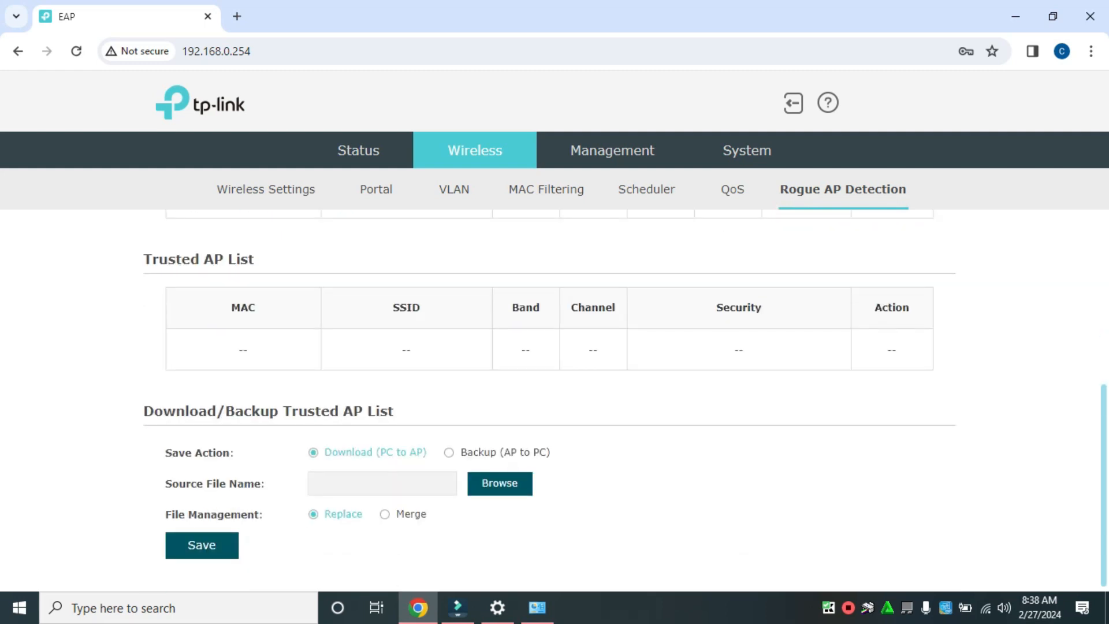
scroll(555, 398, "up", 5)
scroll(555, 399, "down", 1)
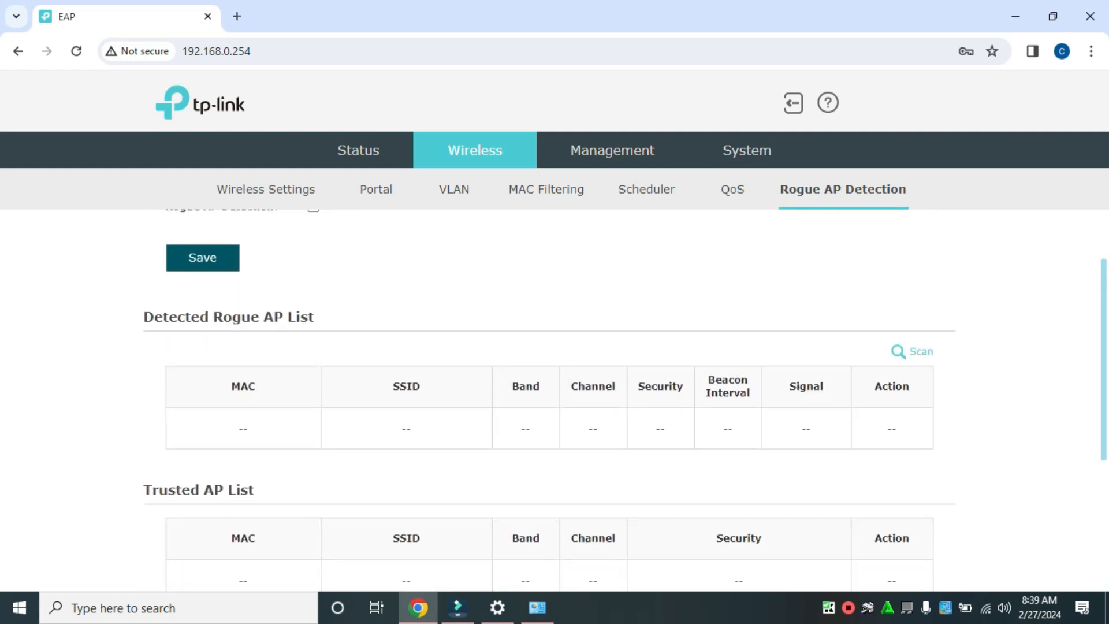
left_click(913, 351)
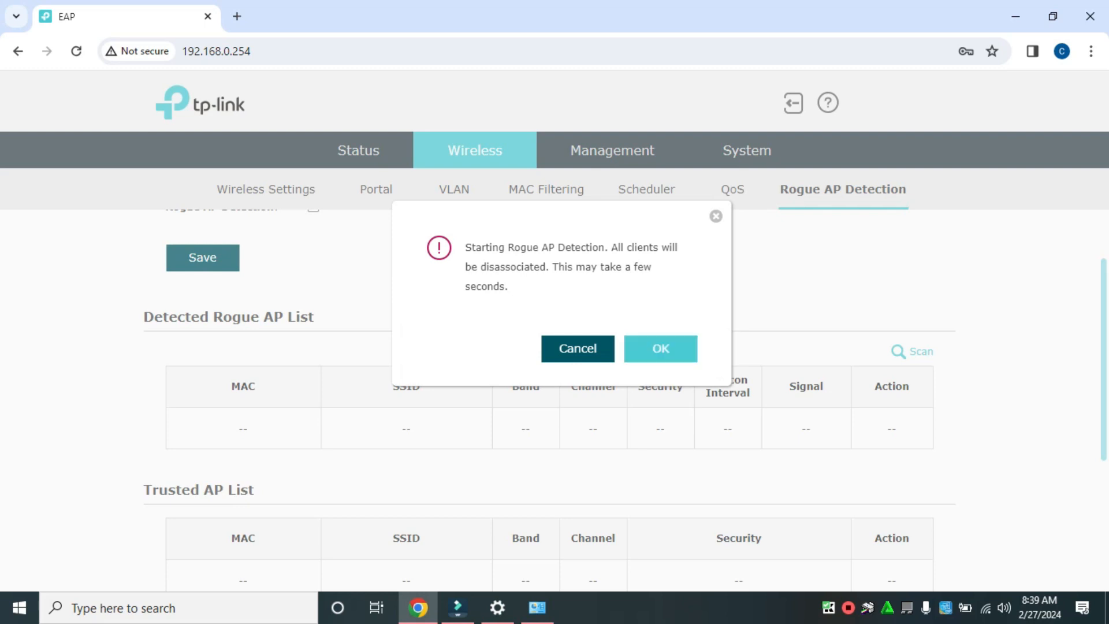
left_click(660, 349)
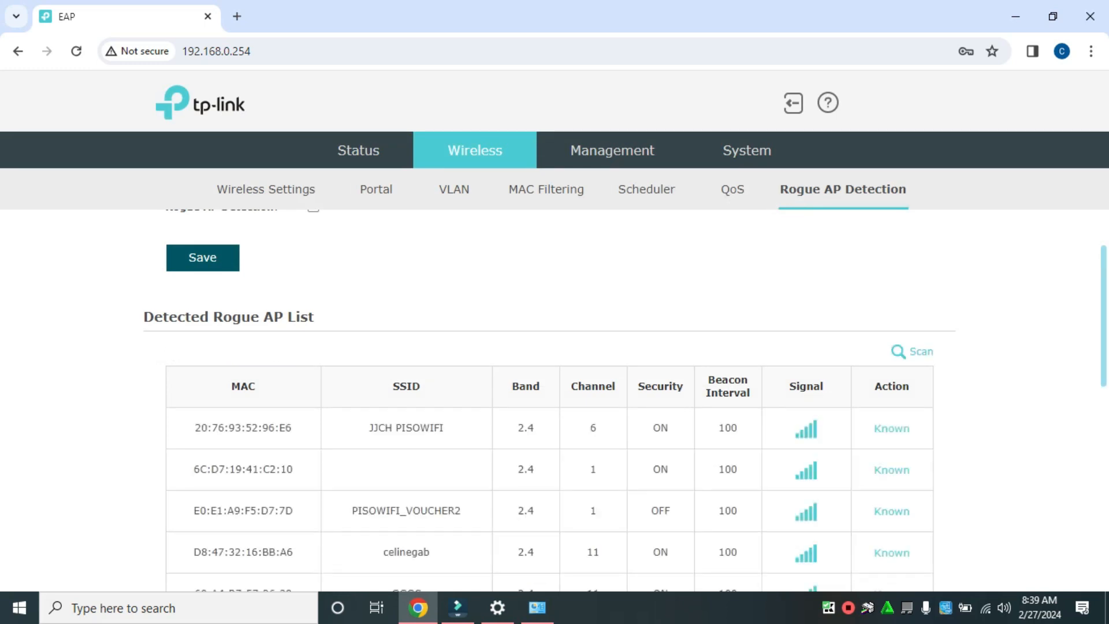
Examine the Detected Rogue AP List for the SSIDs, channels, security states and signal levels of nearby access points.
scroll(614, 376, "down", 4)
scroll(614, 375, "up", 3)
scroll(614, 376, "down", 2)
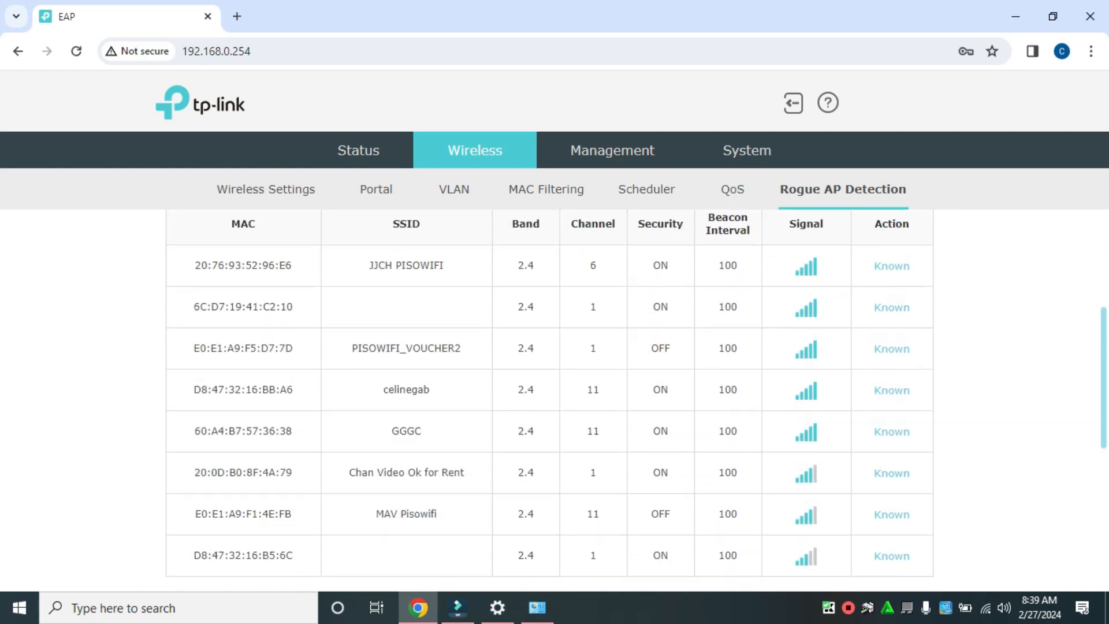
scroll(613, 376, "down", 1)
scroll(613, 375, "up", 1)
scroll(613, 301, "up", 2)
scroll(613, 301, "down", 3)
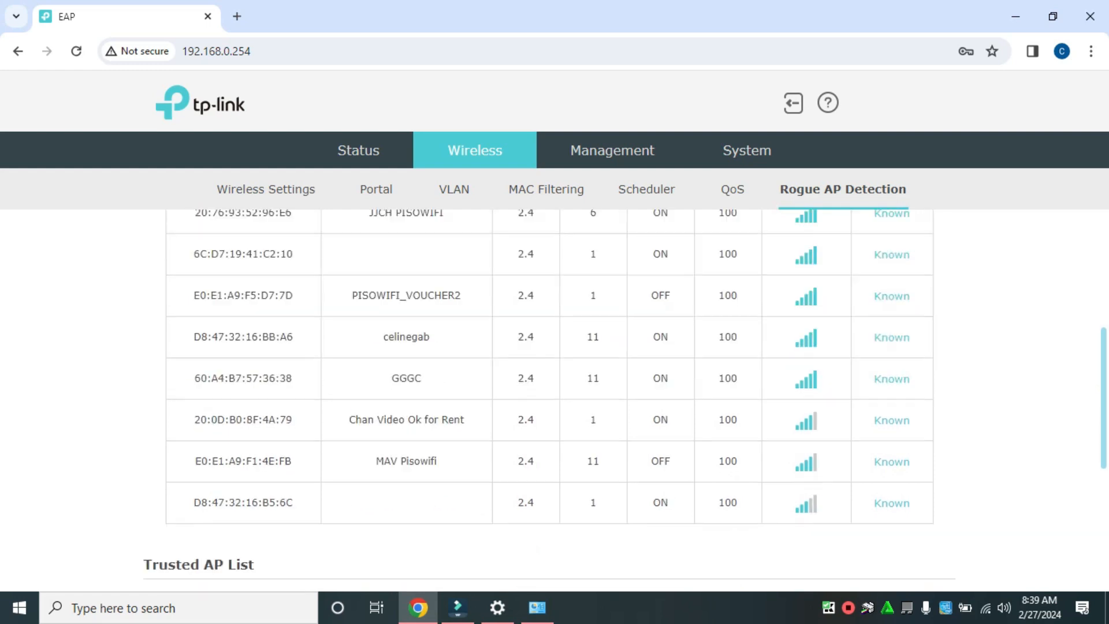
scroll(613, 300, "up", 1)
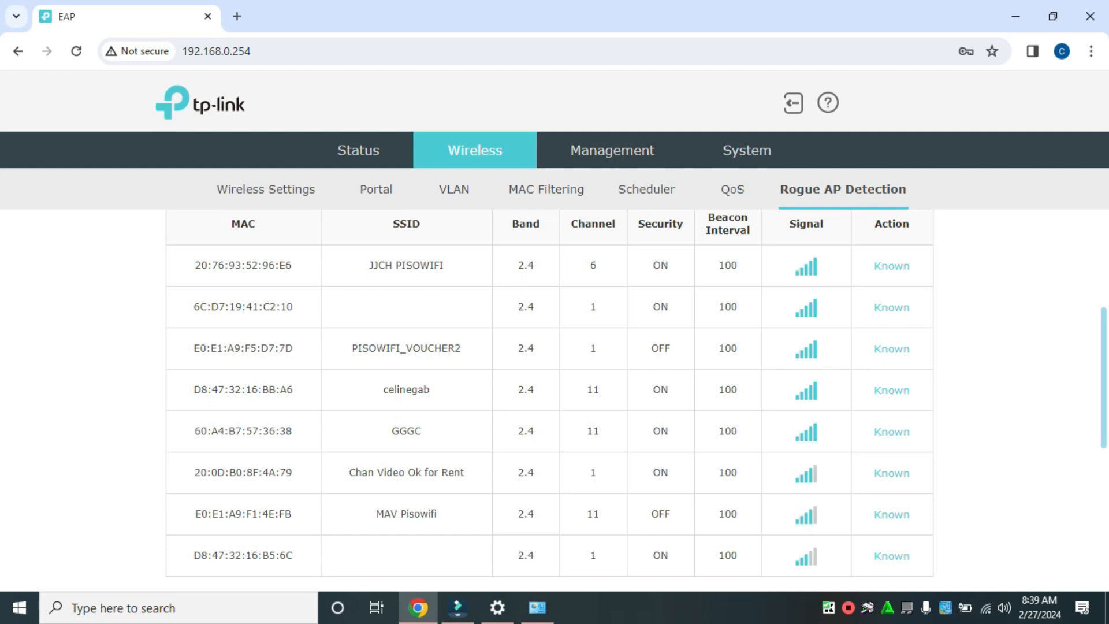
scroll(548, 404, "down", 2)
scroll(548, 405, "up", 3)
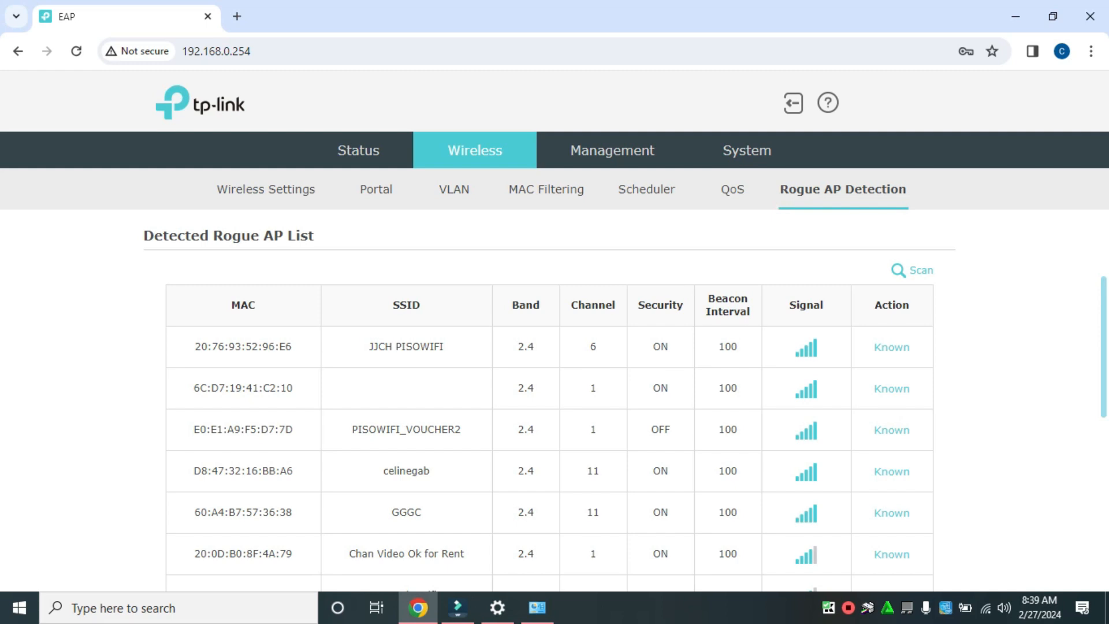
scroll(549, 393, "down", 1)
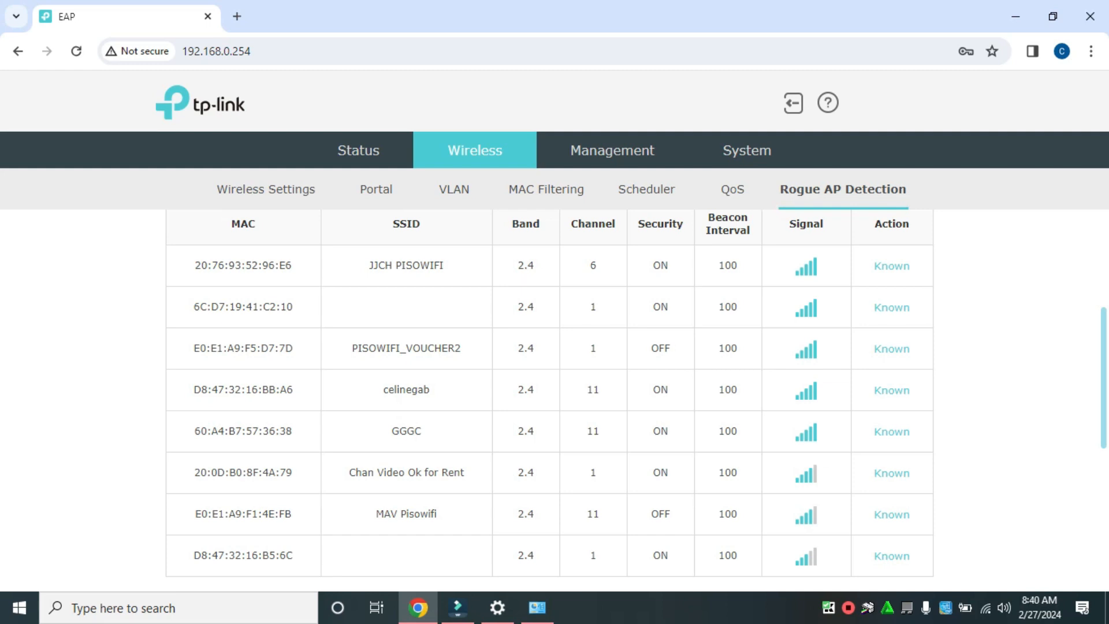
Mark the JJCH PISOWIFI access point as known and check it in the Trusted AP List.
scroll(554, 393, "down", 3)
scroll(555, 393, "up", 3)
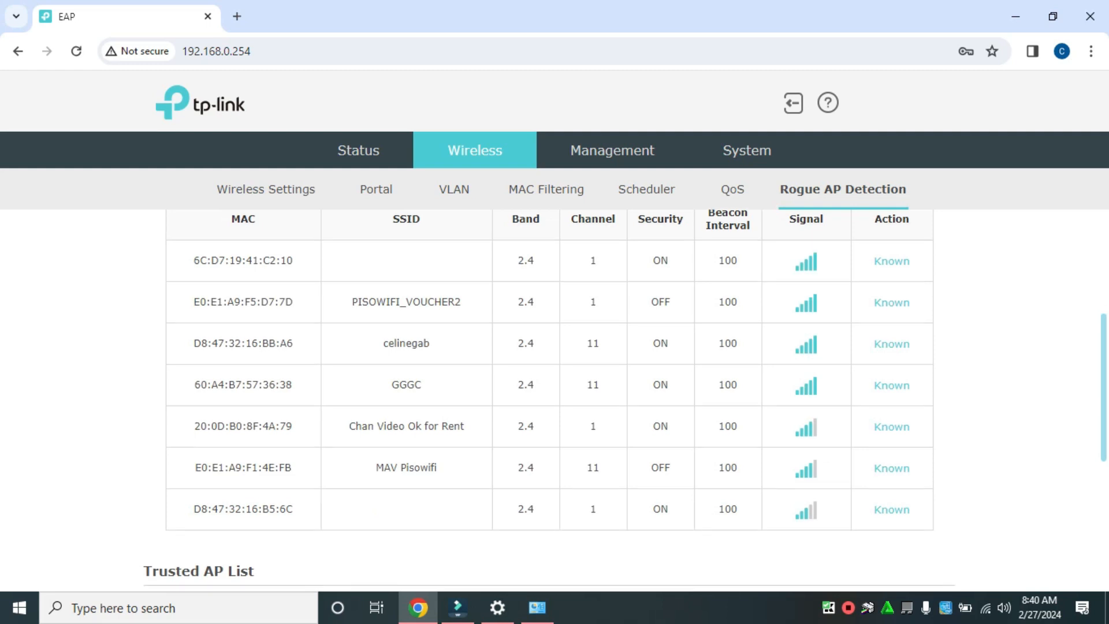
scroll(555, 375, "down", 4)
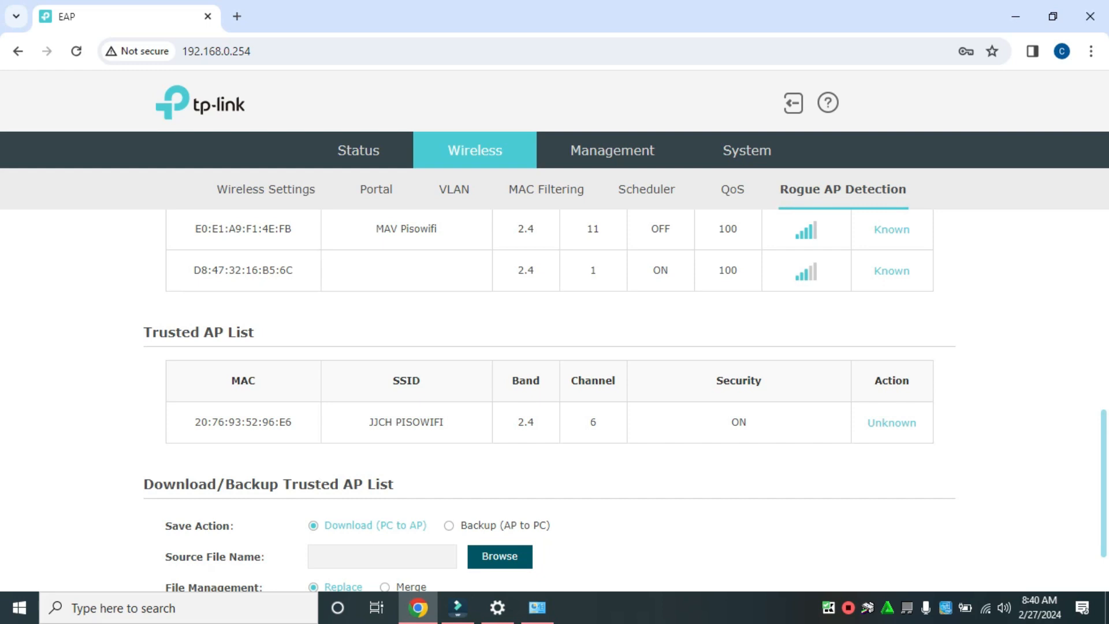
scroll(554, 375, "down", 2)
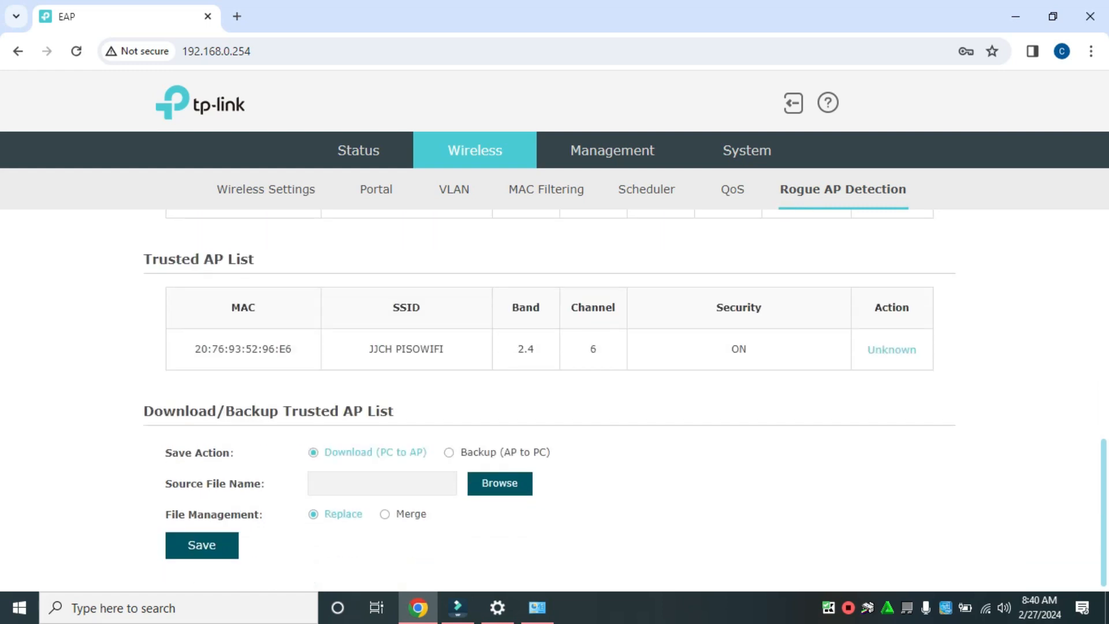
Set JJCH PISOWIFI back to unknown and check it in the Detected Rogue AP List.
left_click(892, 349)
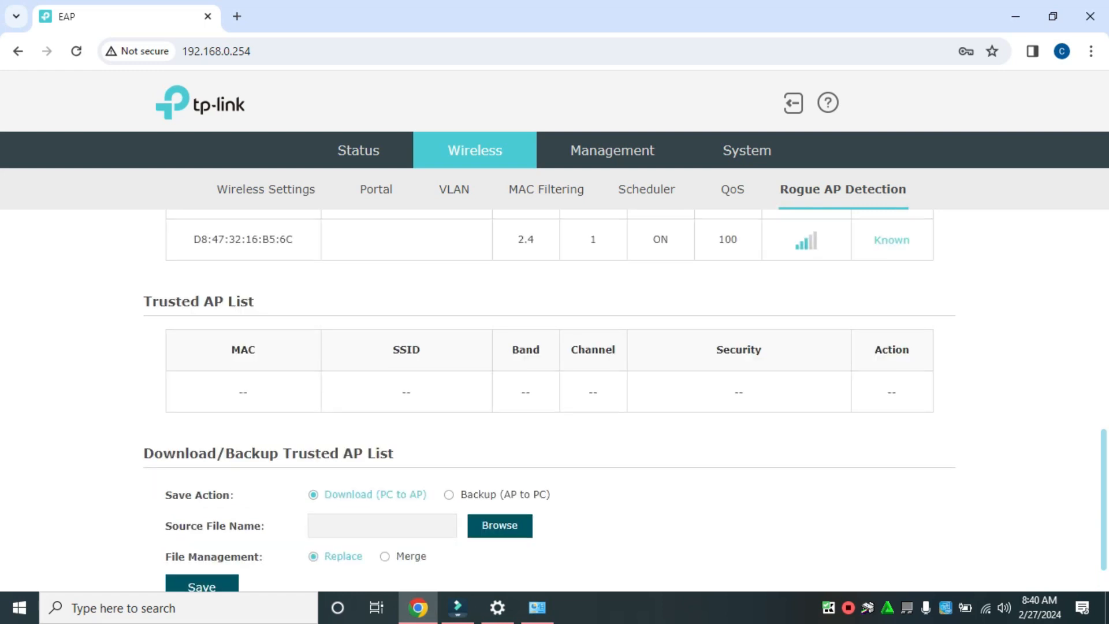
scroll(555, 375, "up", 3)
scroll(555, 375, "up", 5)
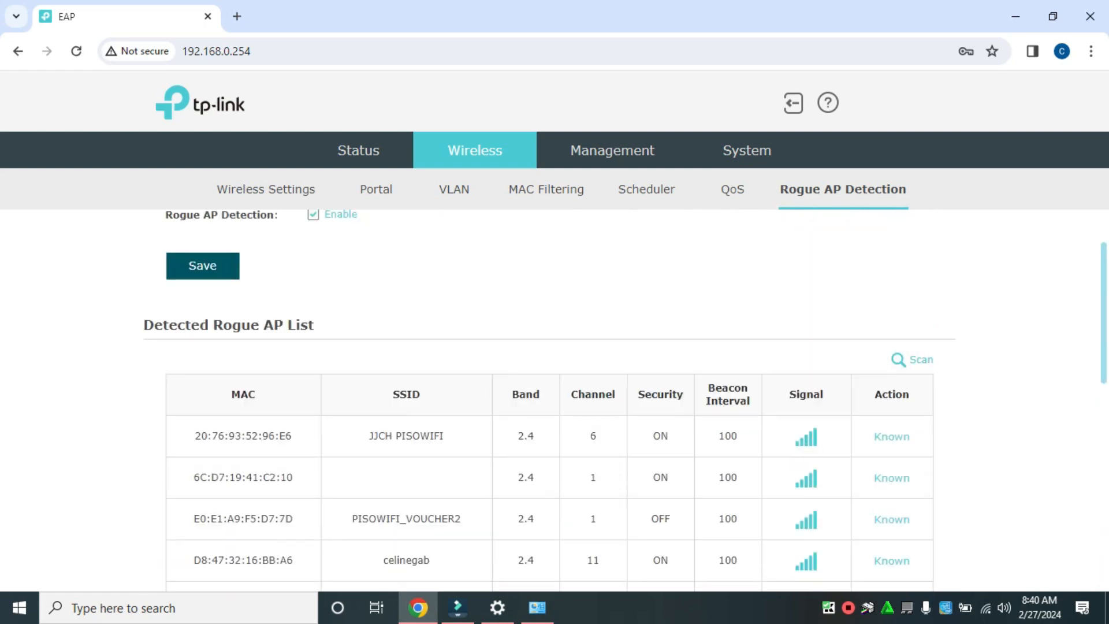
Disable Rogue AP Detection and save the setting.
scroll(554, 376, "down", 8)
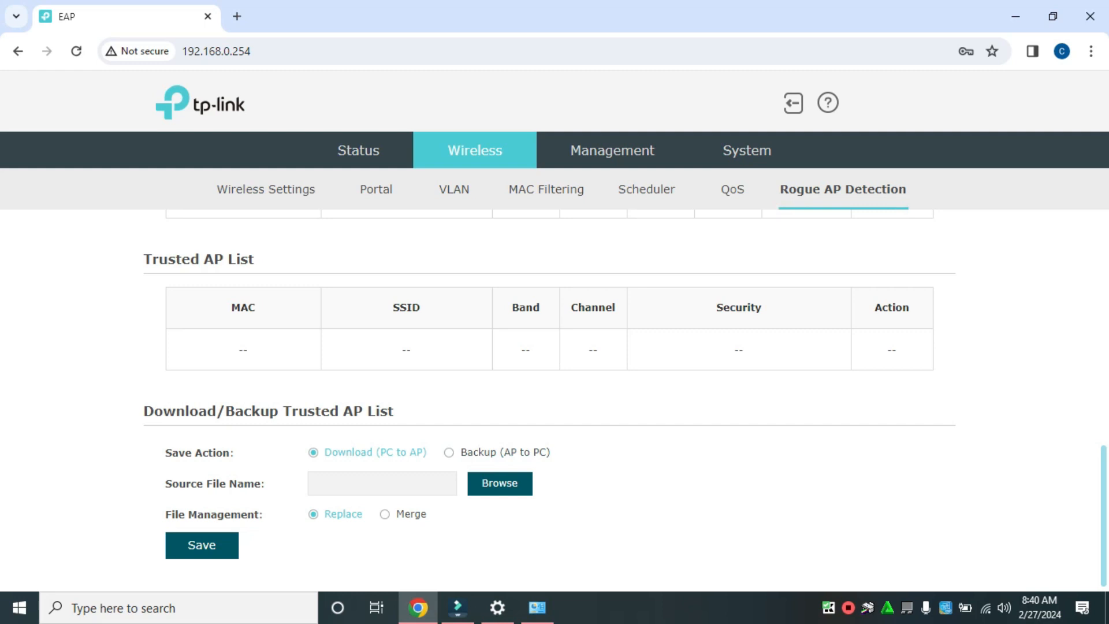
scroll(554, 399, "up", 10)
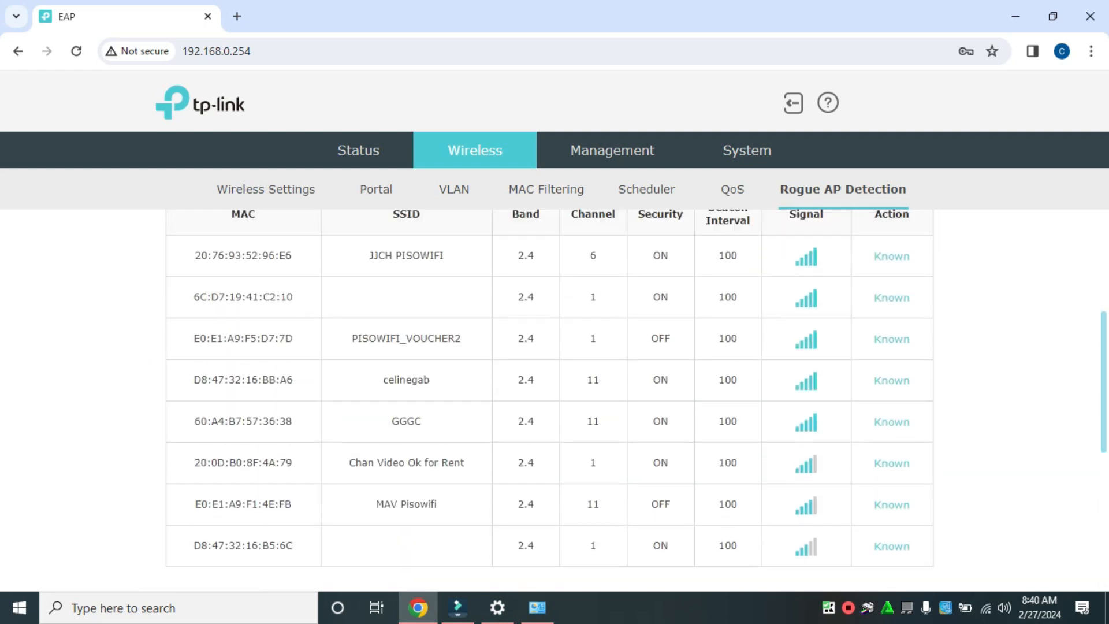
left_click(313, 288)
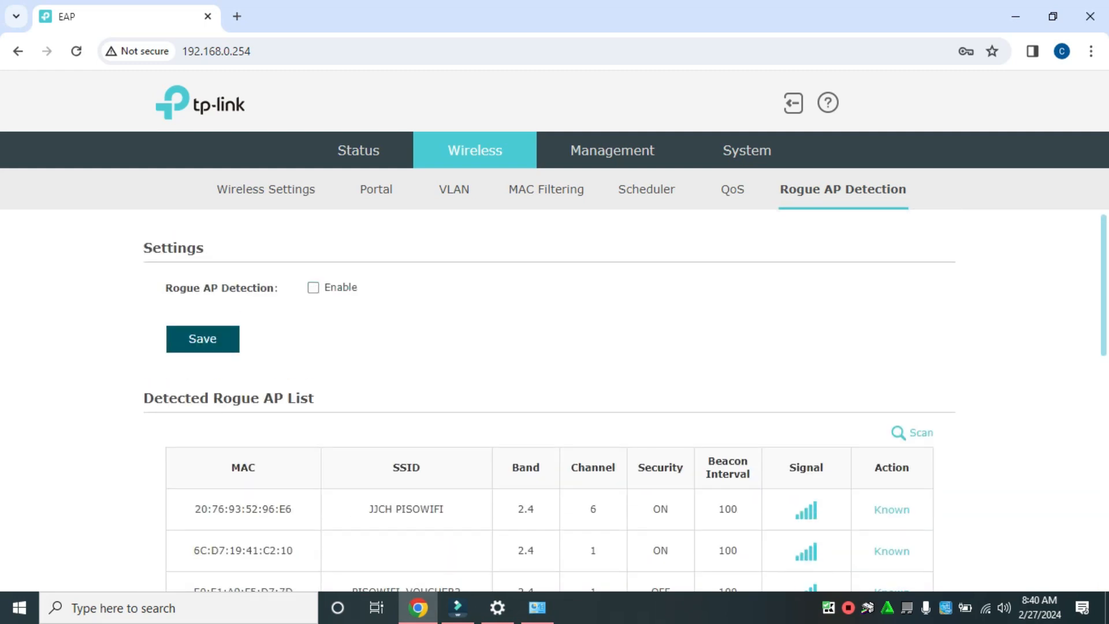
left_click(203, 339)
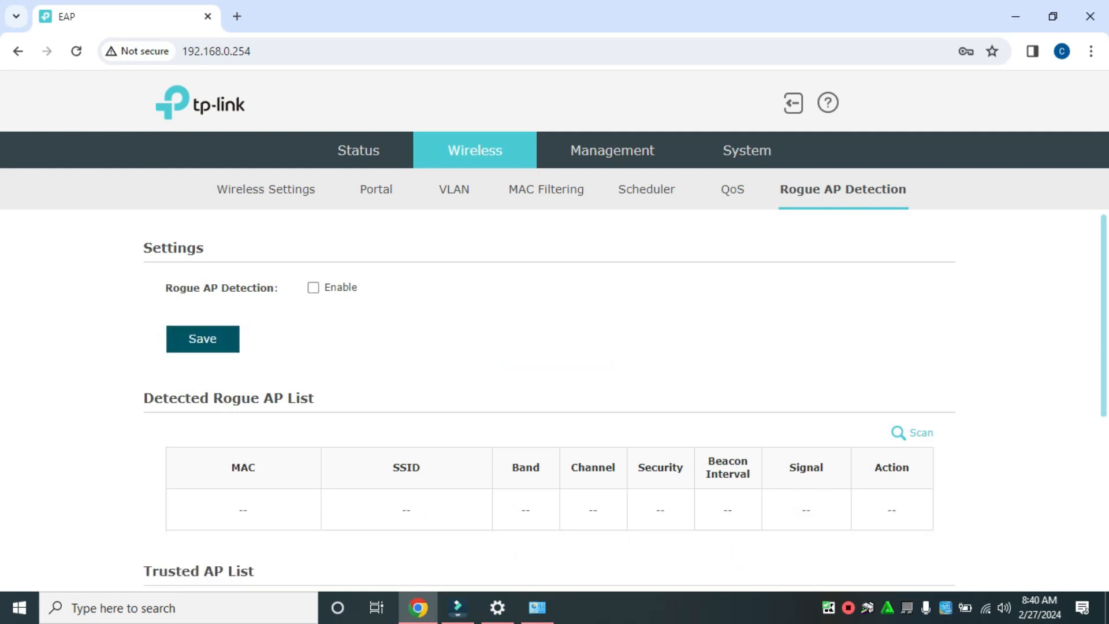
Enable MAC Filtering to examine its station group and PISO WIFI association options, and disable it again.
left_click(547, 190)
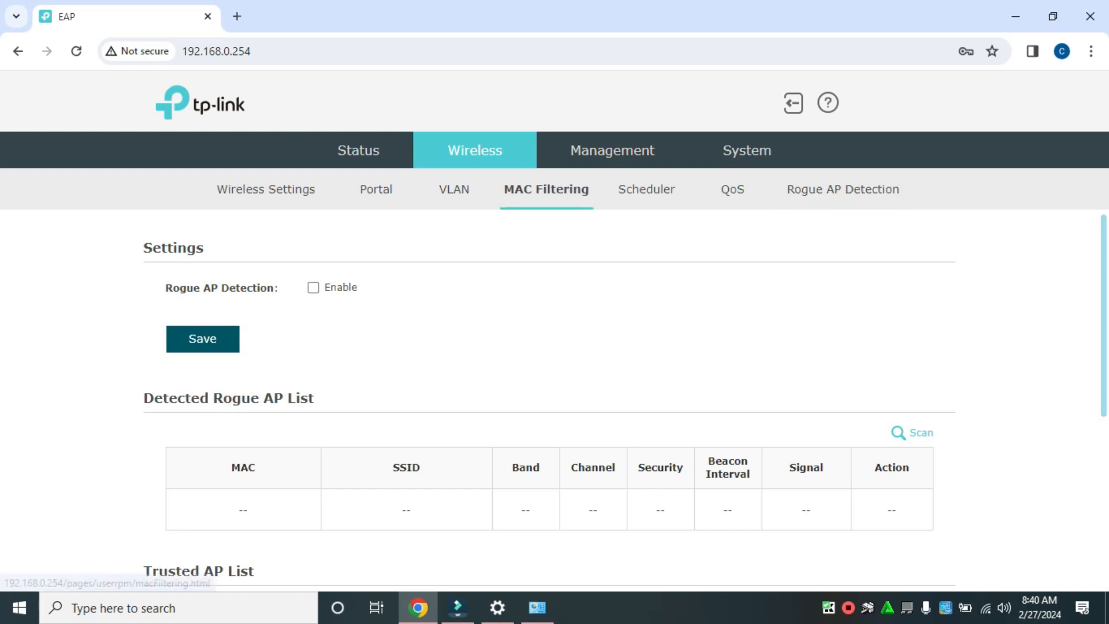
left_click(318, 287)
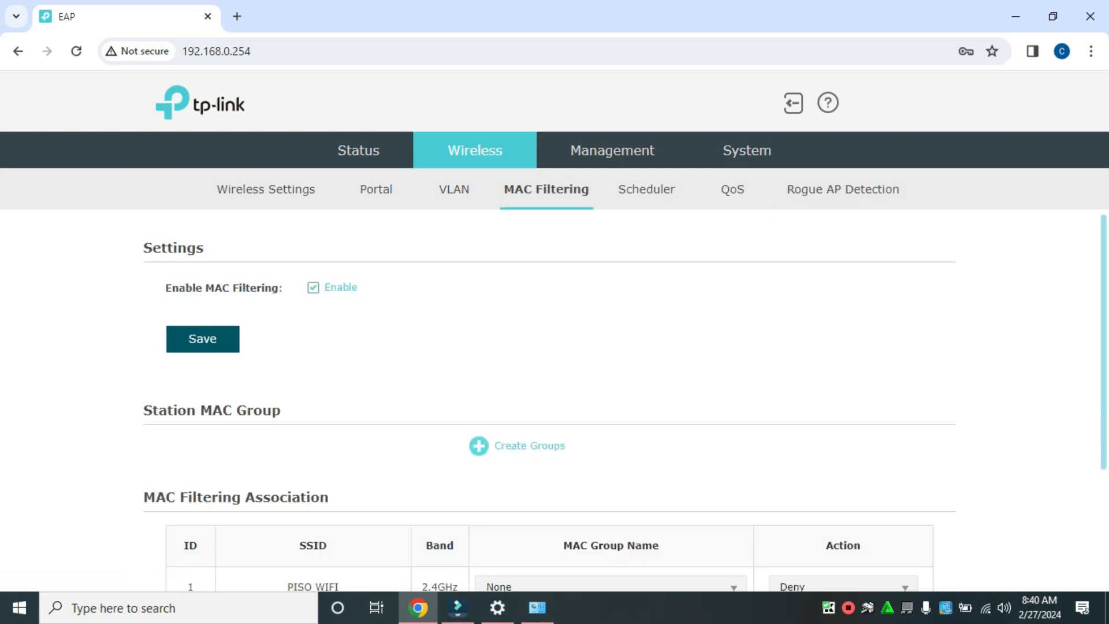
scroll(198, 575, "down", 3)
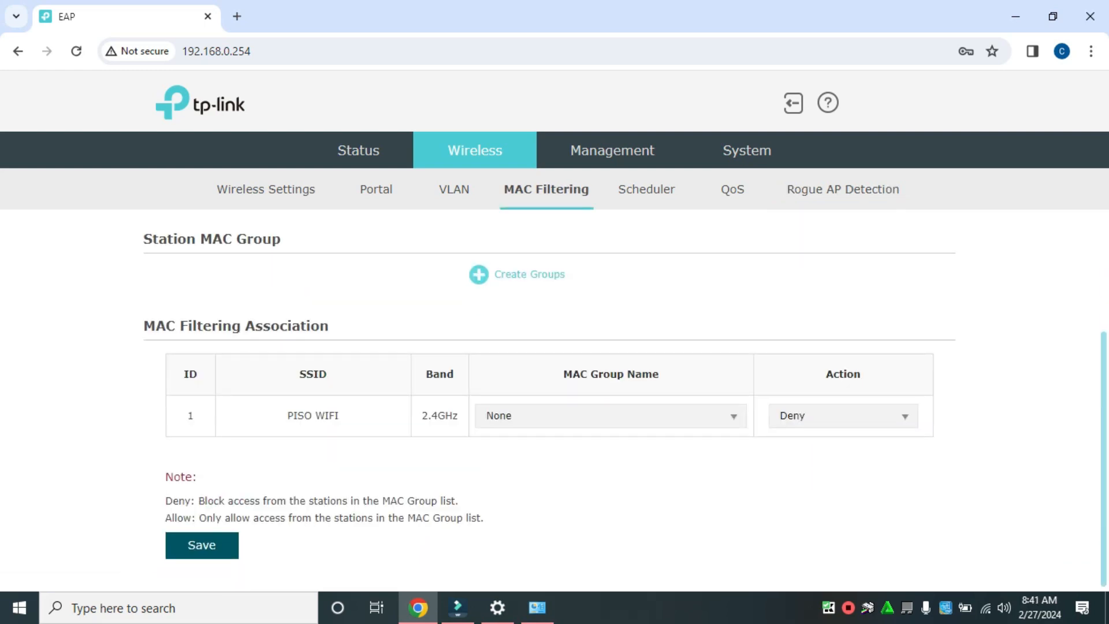
scroll(555, 404, "up", 3)
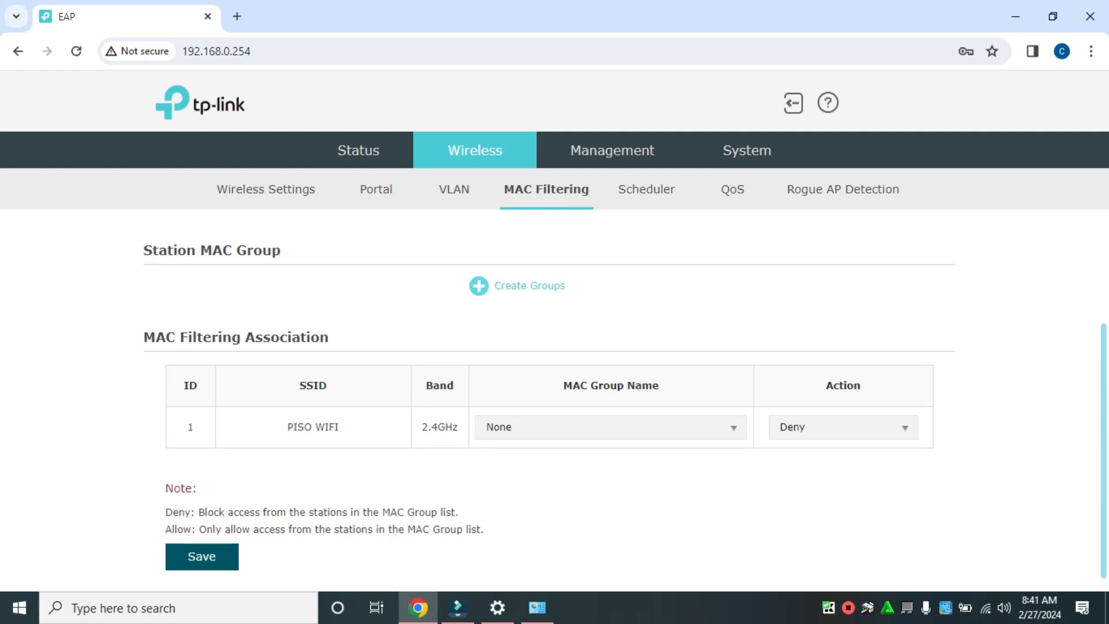
left_click(314, 287)
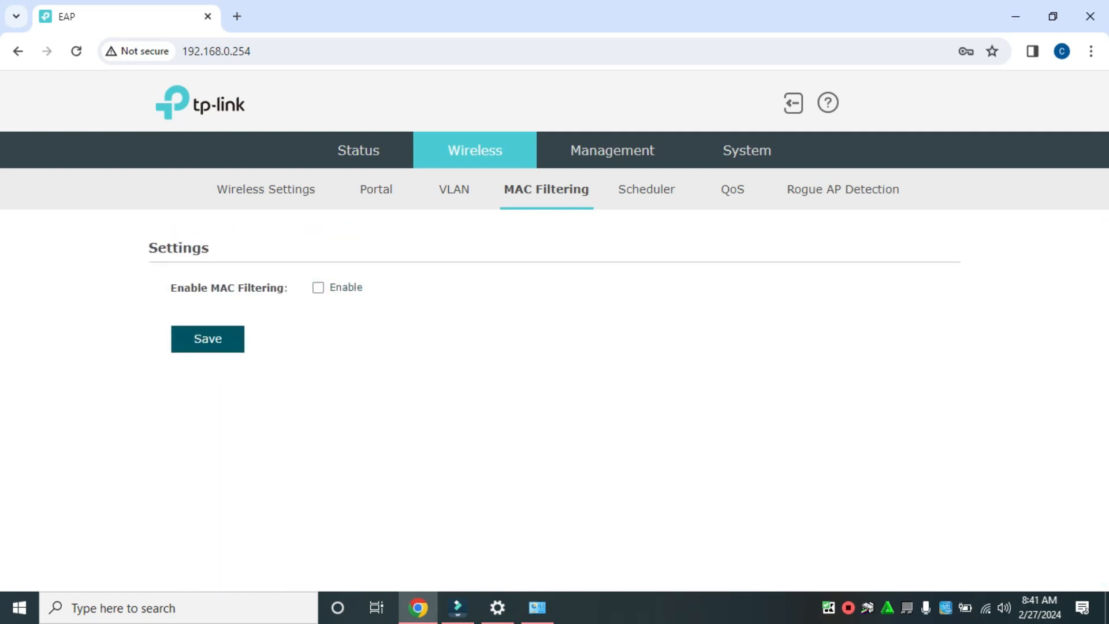
Review the 2.4GHz wireless settings, the management IP settings, the user account page and the device status details.
left_click(266, 189)
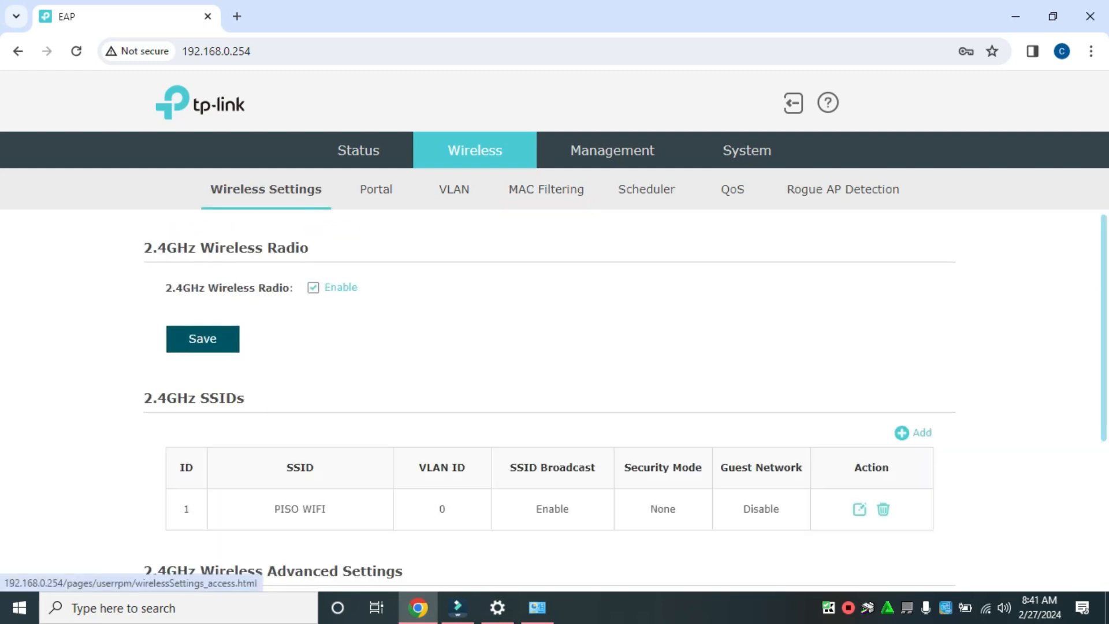
scroll(555, 404, "down", 4)
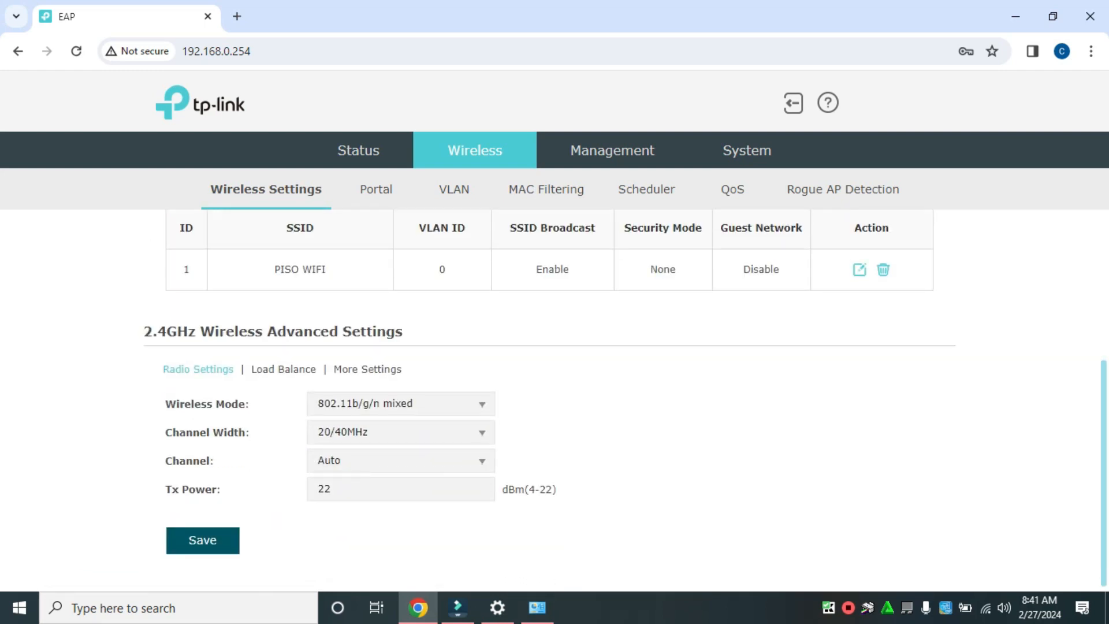
scroll(555, 398, "up", 4)
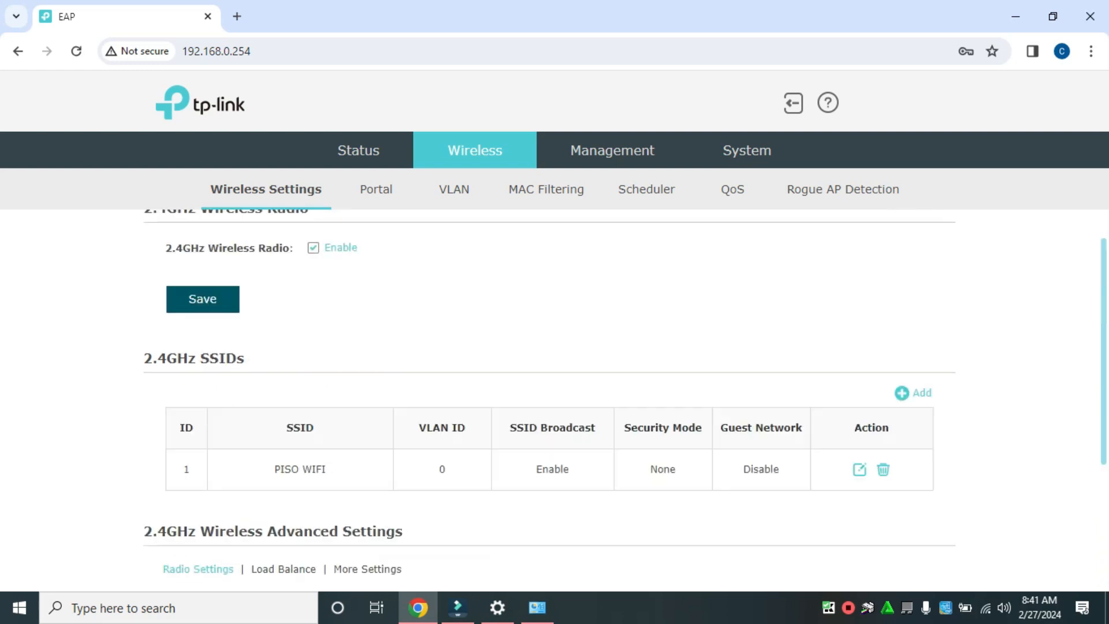
left_click(613, 151)
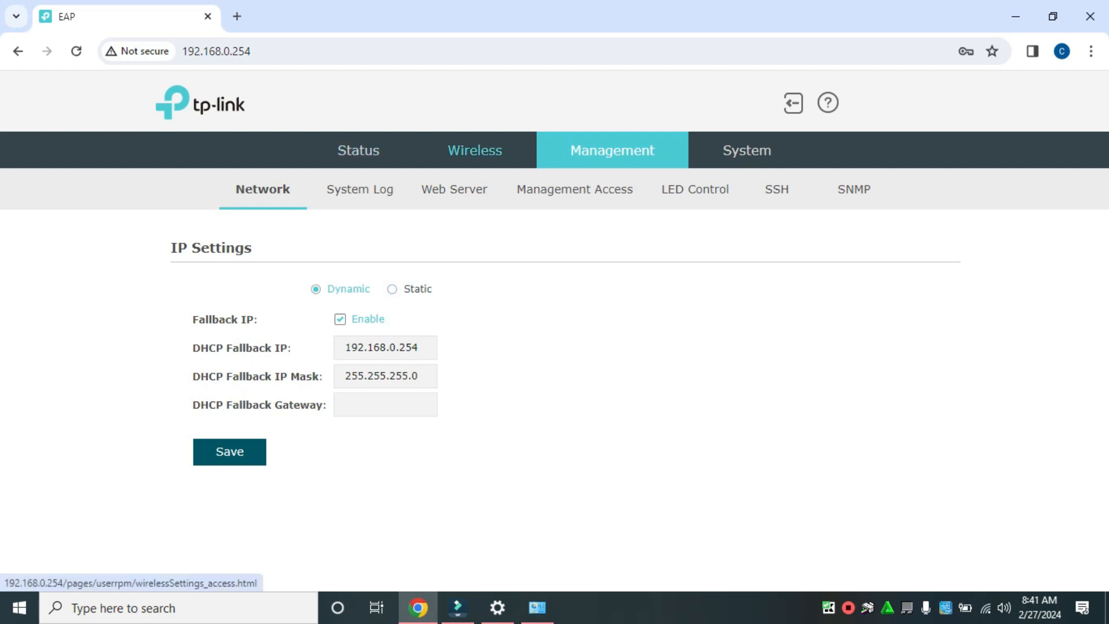
left_click(747, 151)
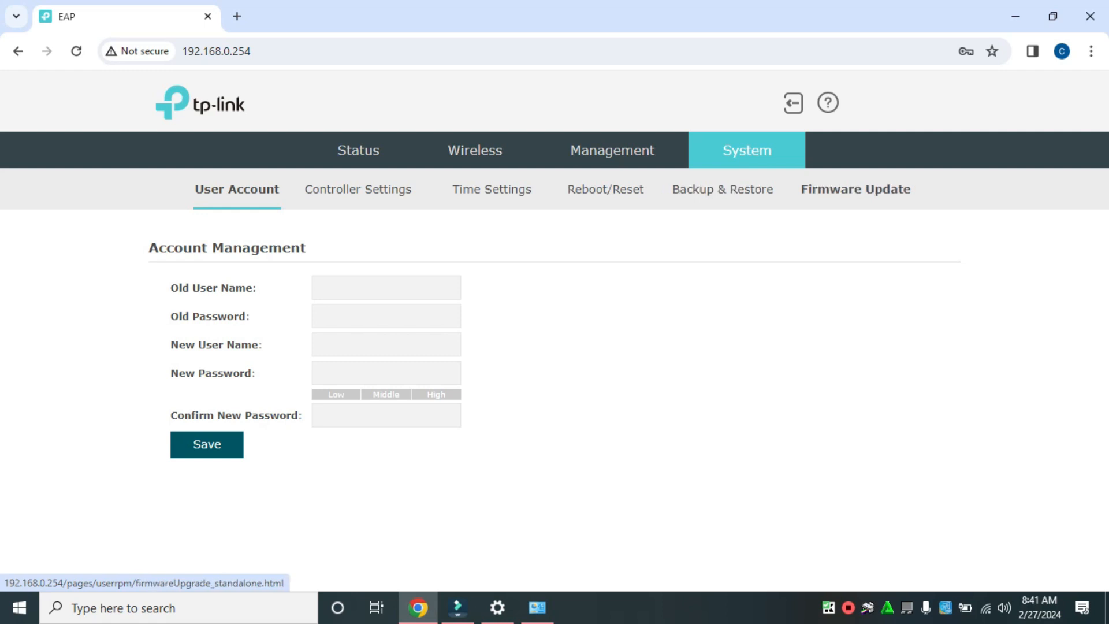
left_click(358, 150)
scroll(552, 370, "down", 2)
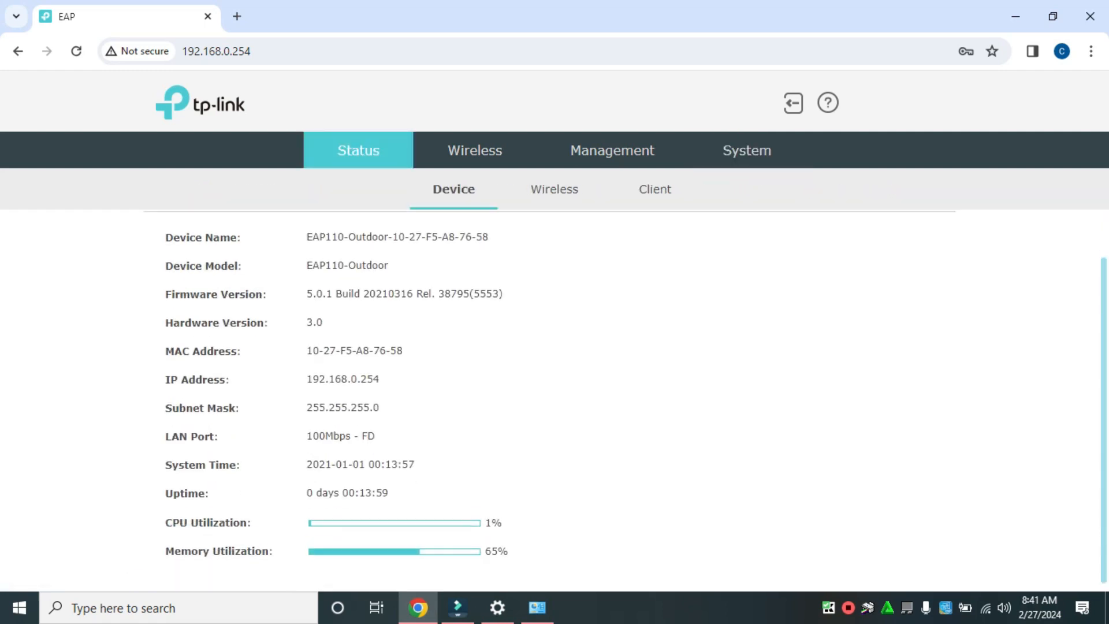